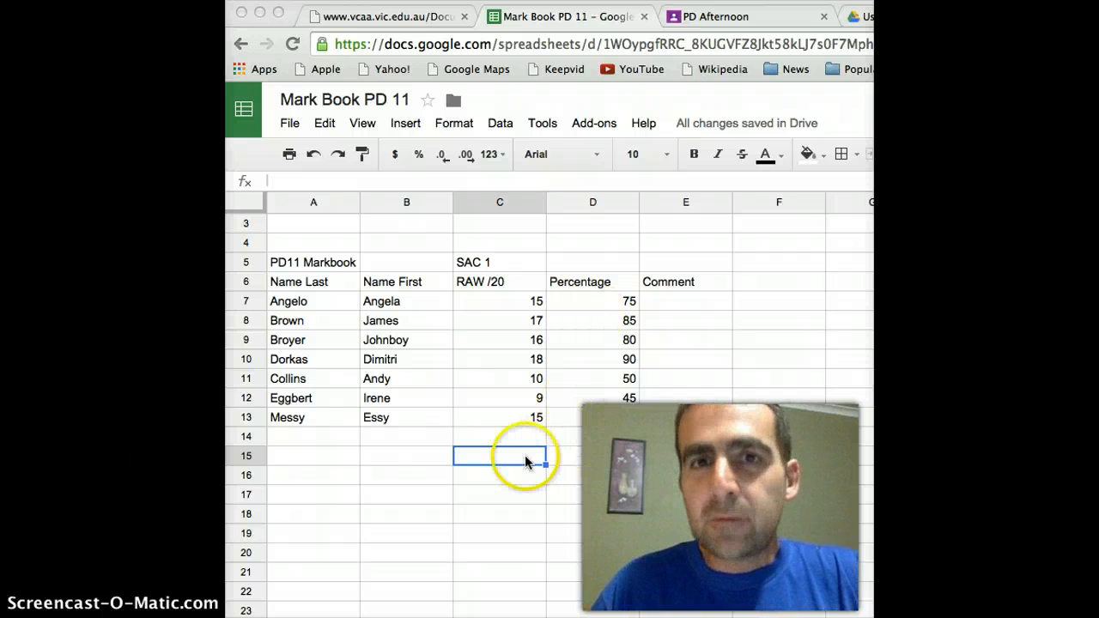
Step: Enter the heading Vlookup in cell D15 below the mark table
left_click(568, 454)
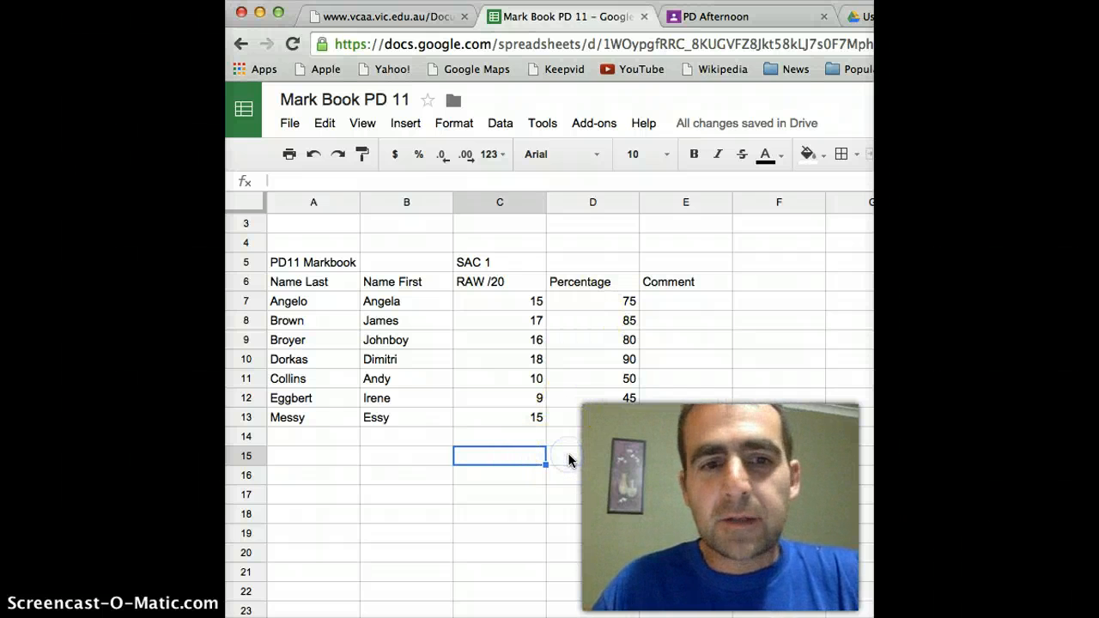
left_click(567, 453)
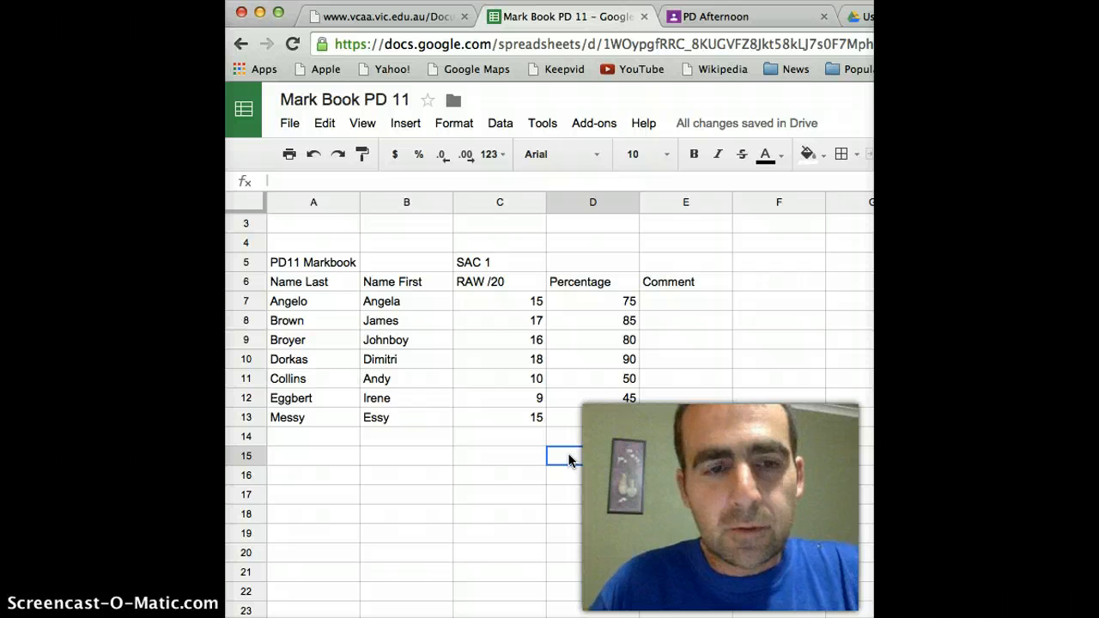
type("V")
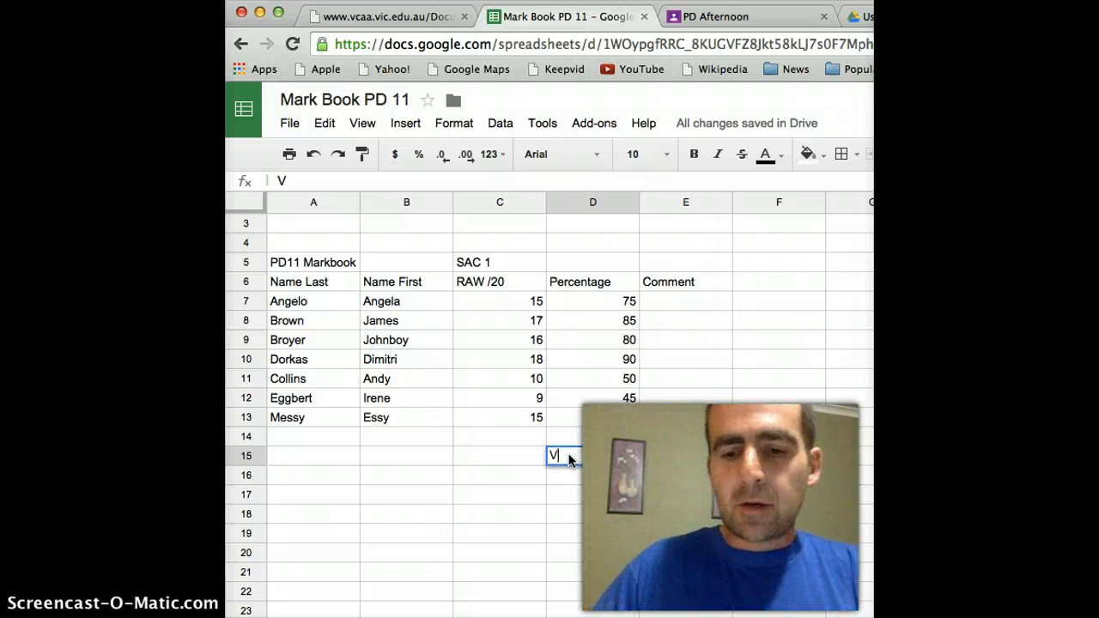
type("lookup")
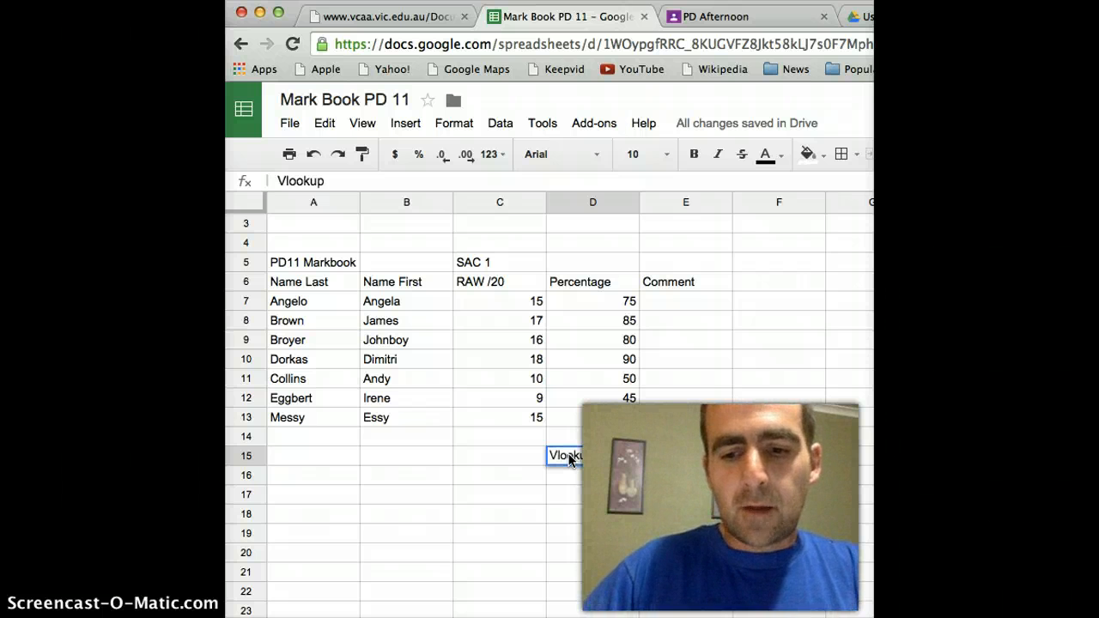
Step: Fill cells D16 to D22 with the lookup thresholds 0, 50, 60, 70, 80, 90 and 100
left_click(558, 475)
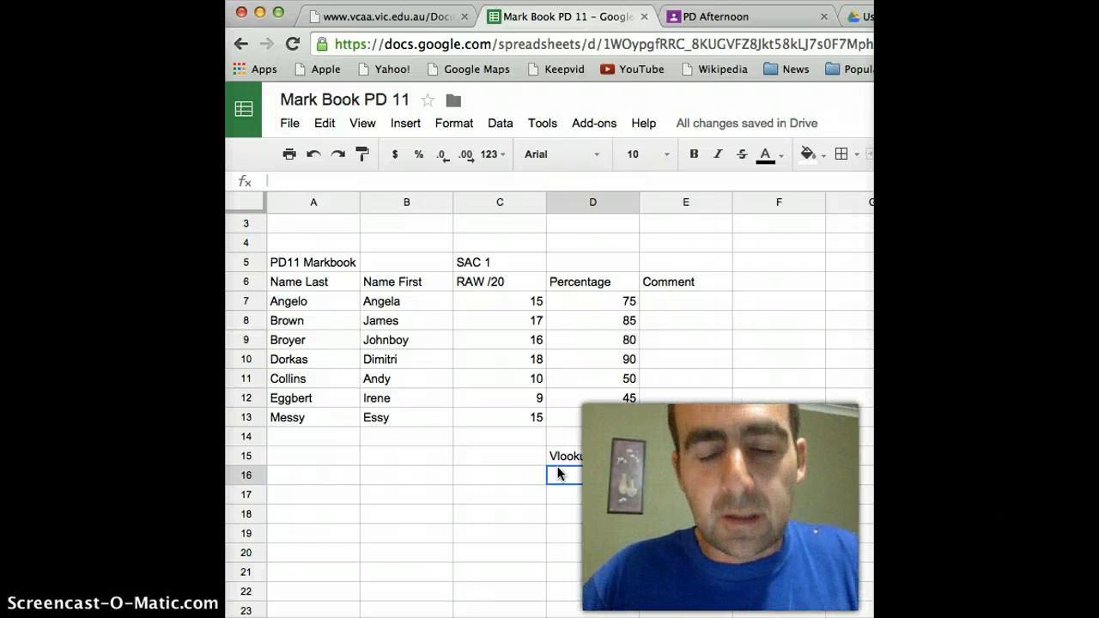
type("0")
left_click(553, 494)
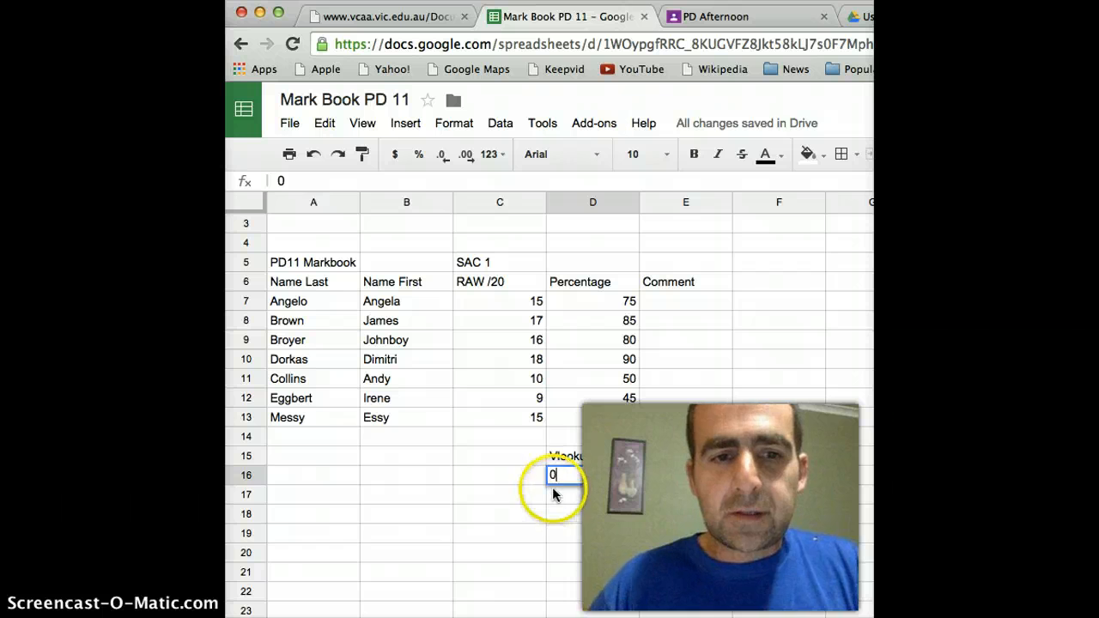
type("50")
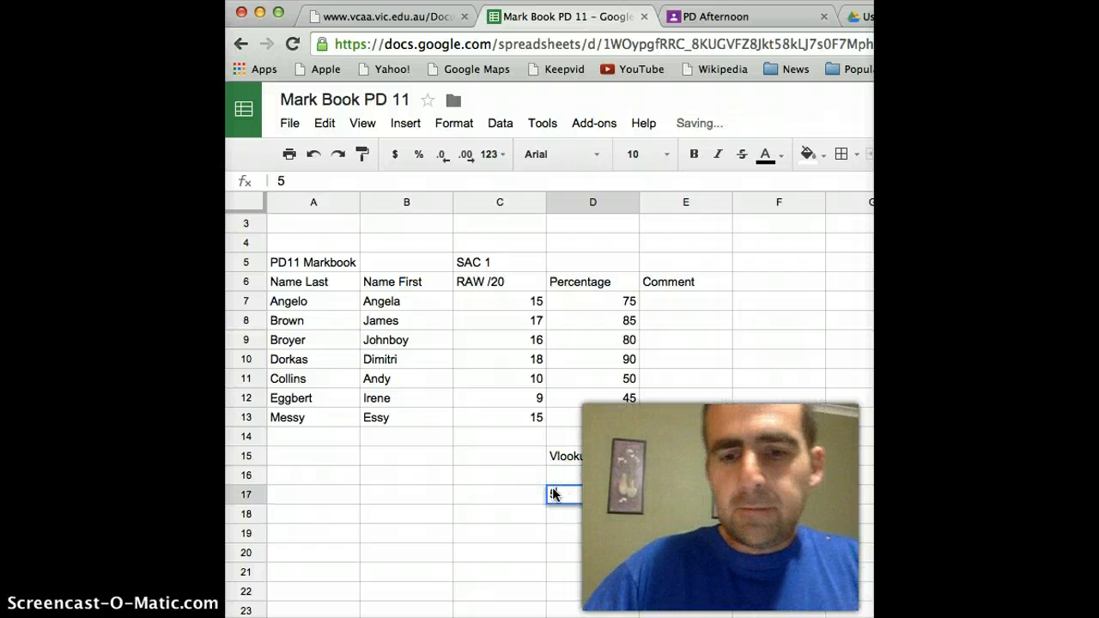
left_click(553, 513)
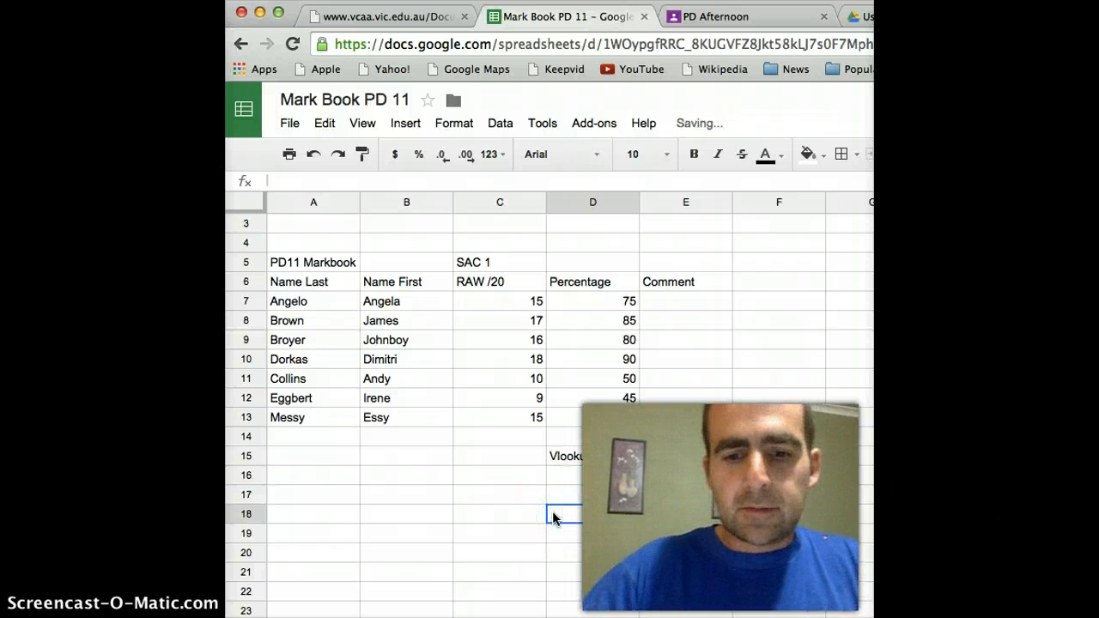
type("60")
left_click(561, 531)
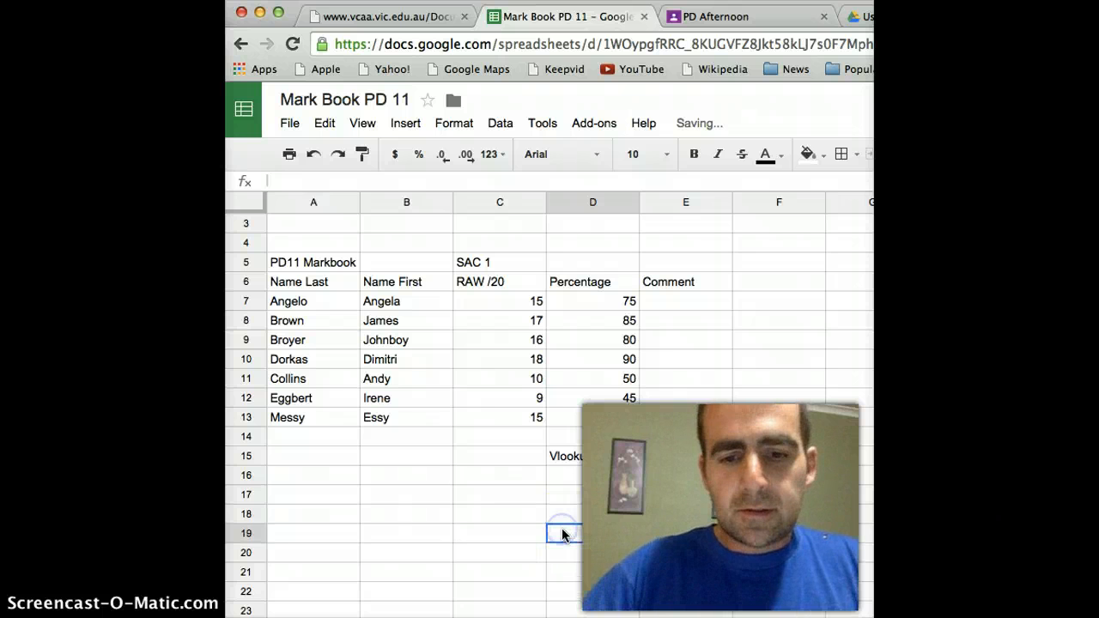
type("70")
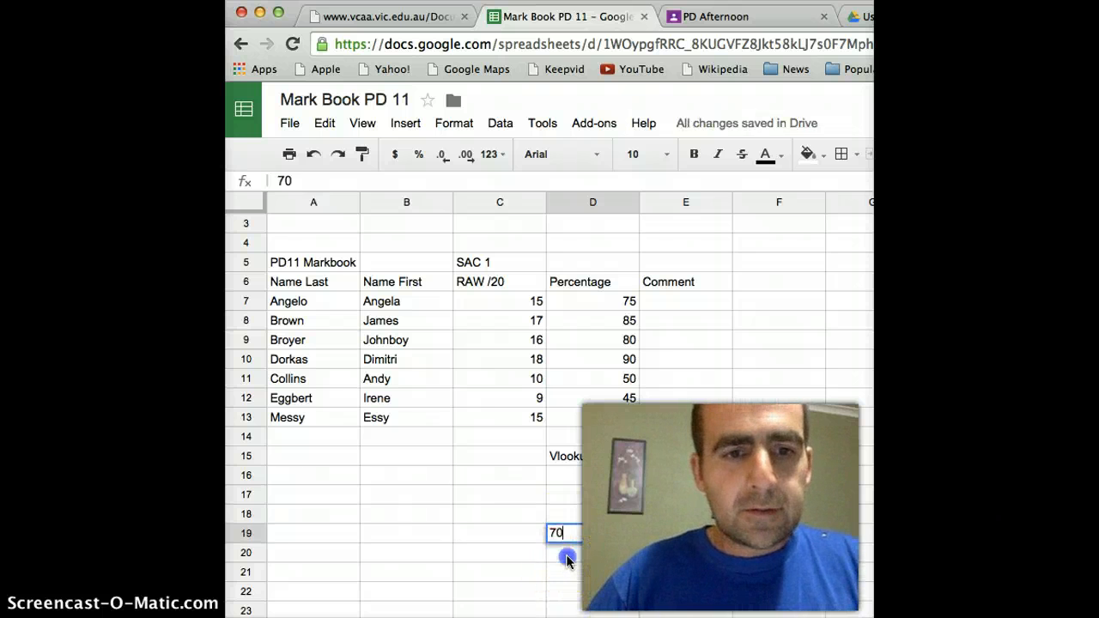
left_click(565, 559)
type("80")
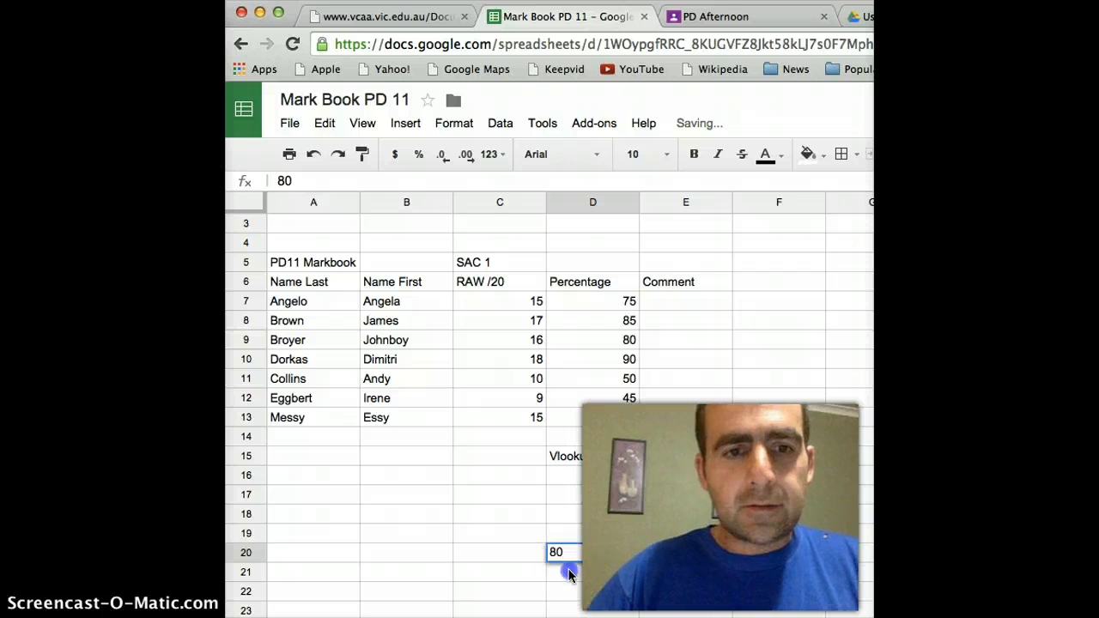
left_click(569, 574)
type("90")
left_click(575, 588)
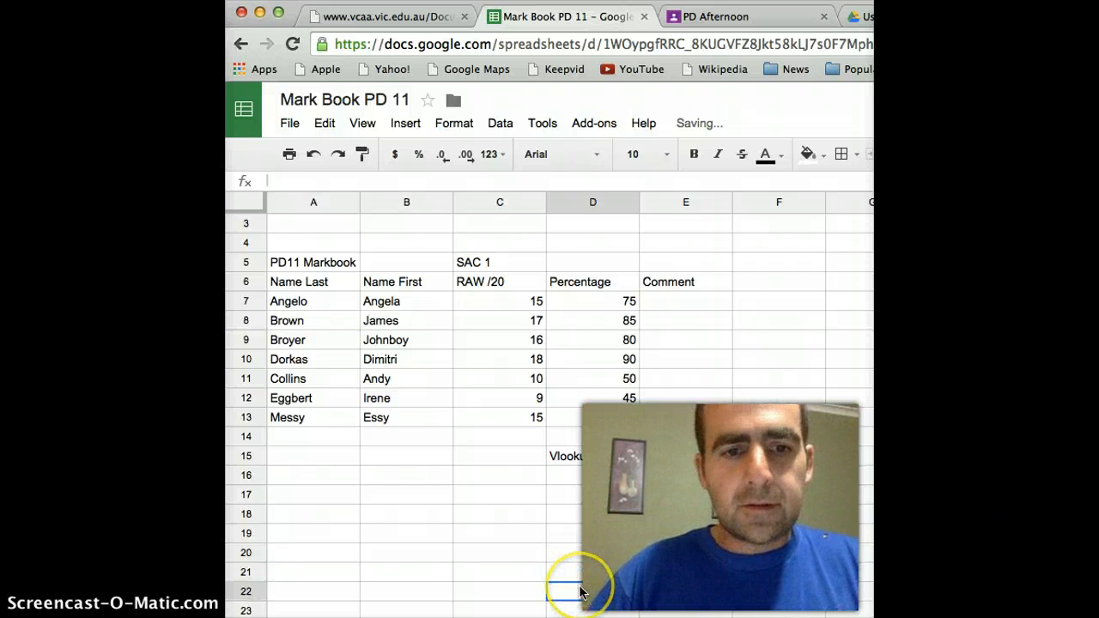
type("100")
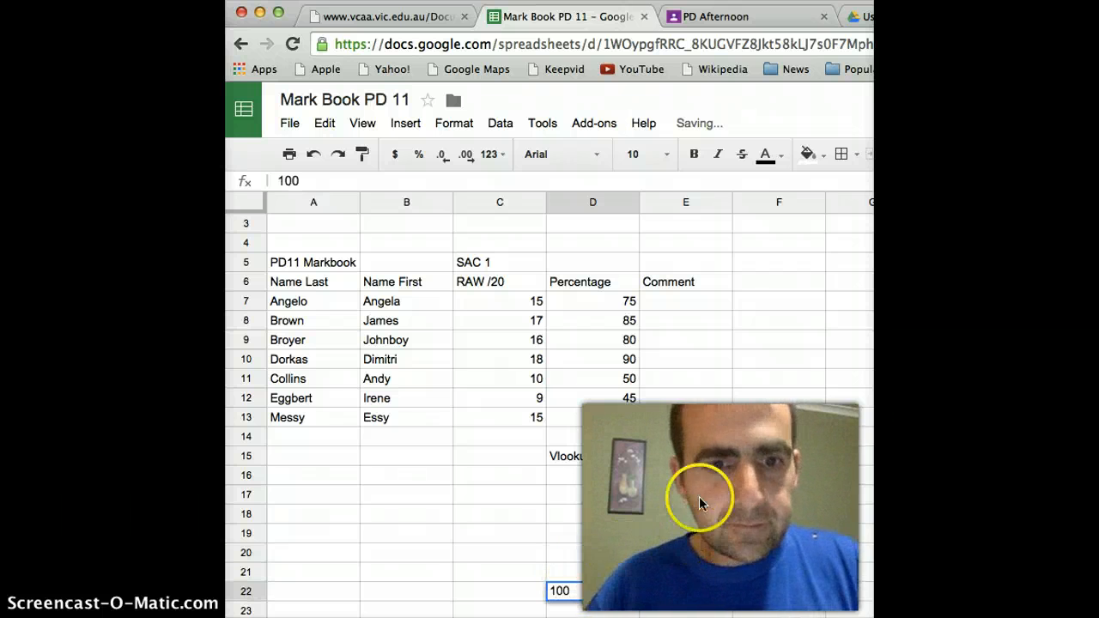
Step: Fill cells E16 to E20 with the comments UG, Pass, Good, Very Good and Excellent
left_click(680, 476)
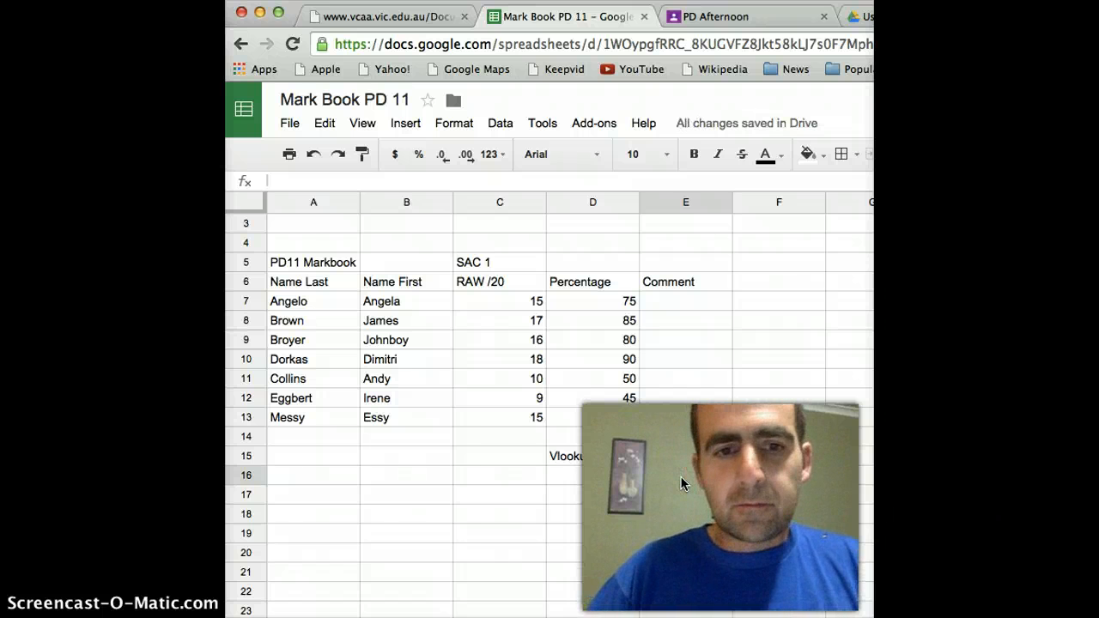
type("U")
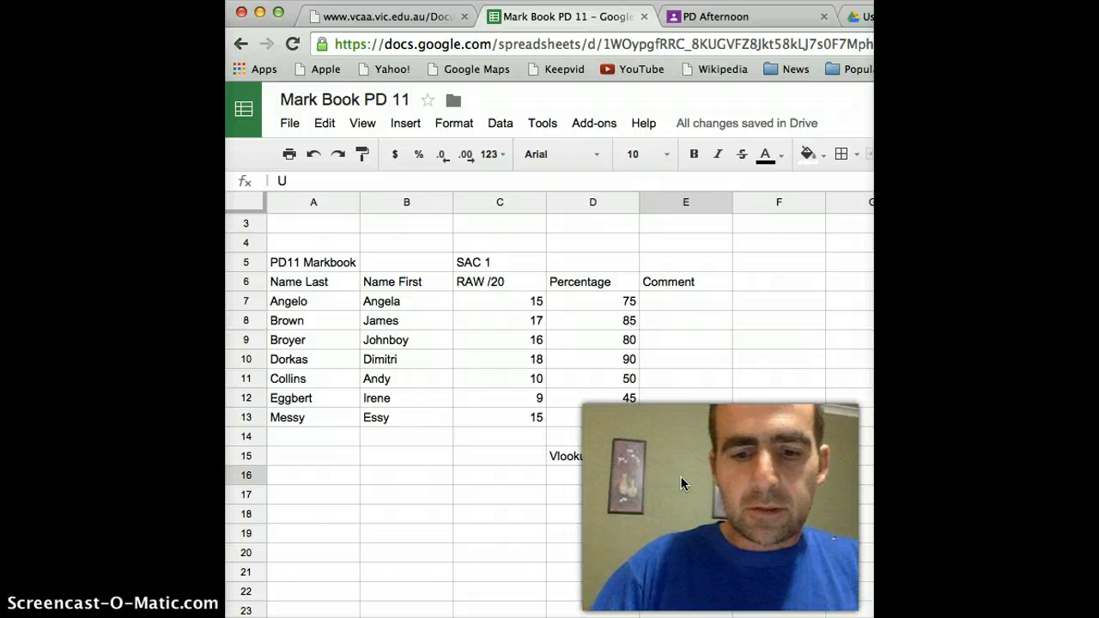
type("G")
left_click(672, 499)
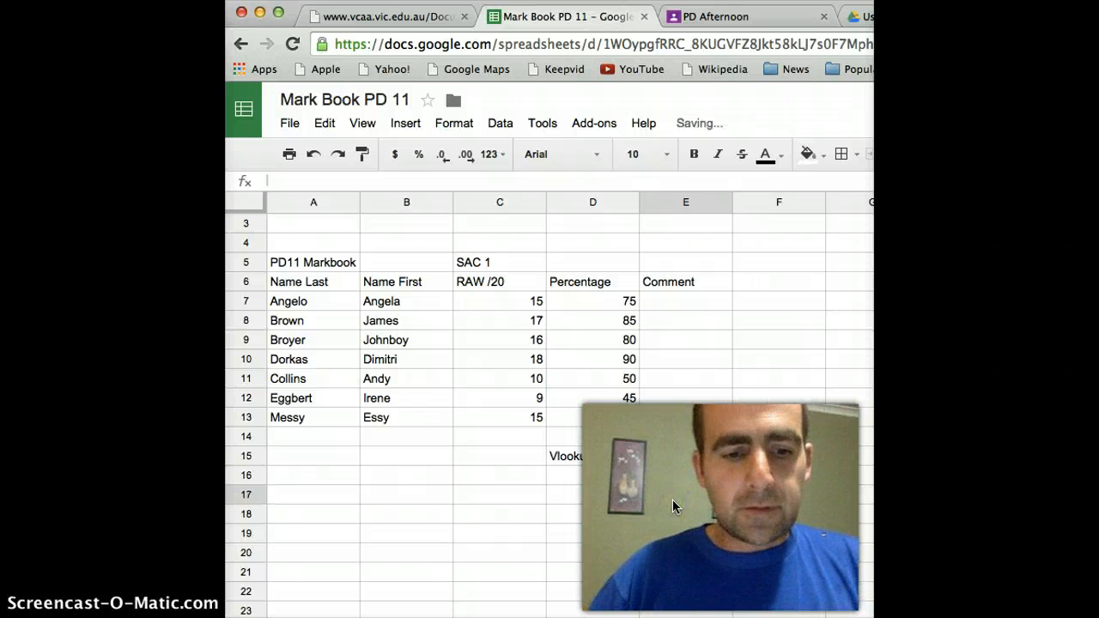
type("Pass")
left_click(678, 516)
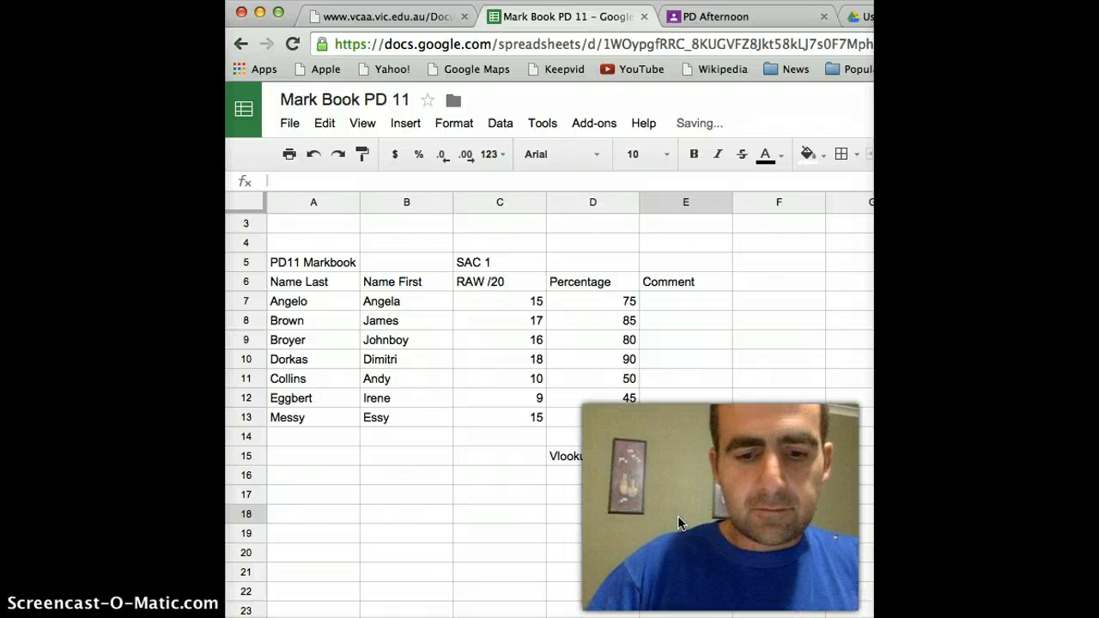
type("Good")
left_click(681, 533)
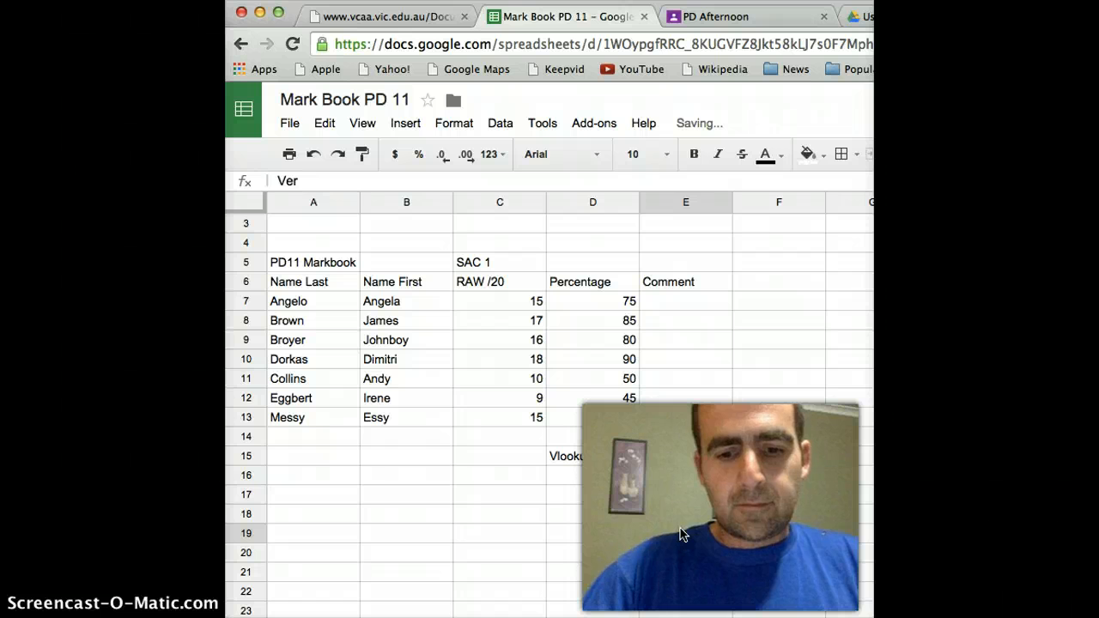
type("Very Good")
left_click(678, 550)
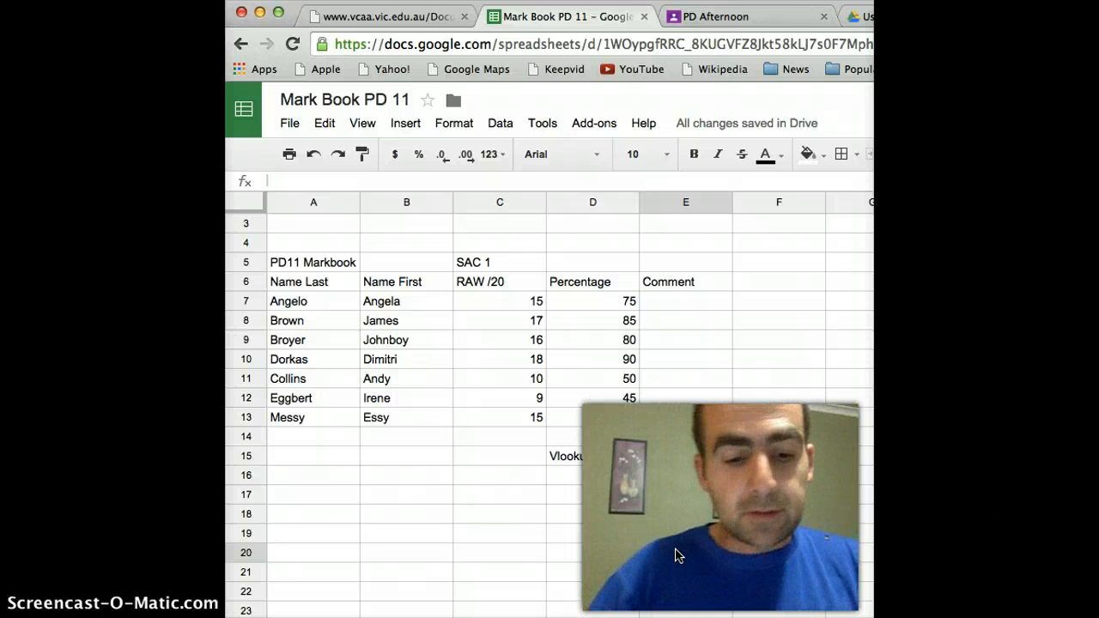
type("Excellent")
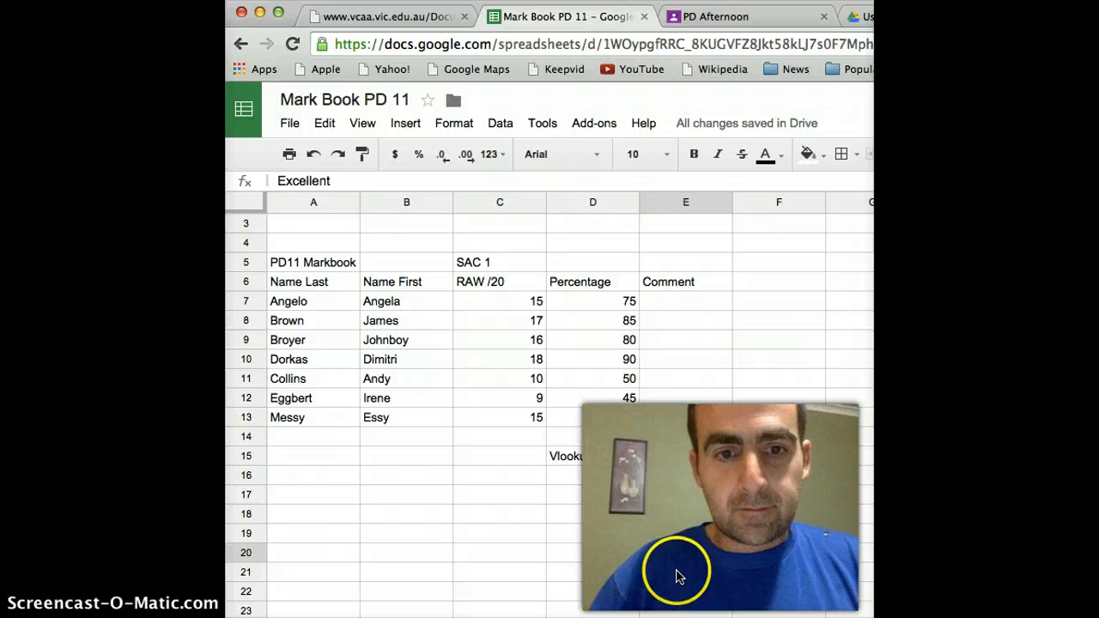
key("Return")
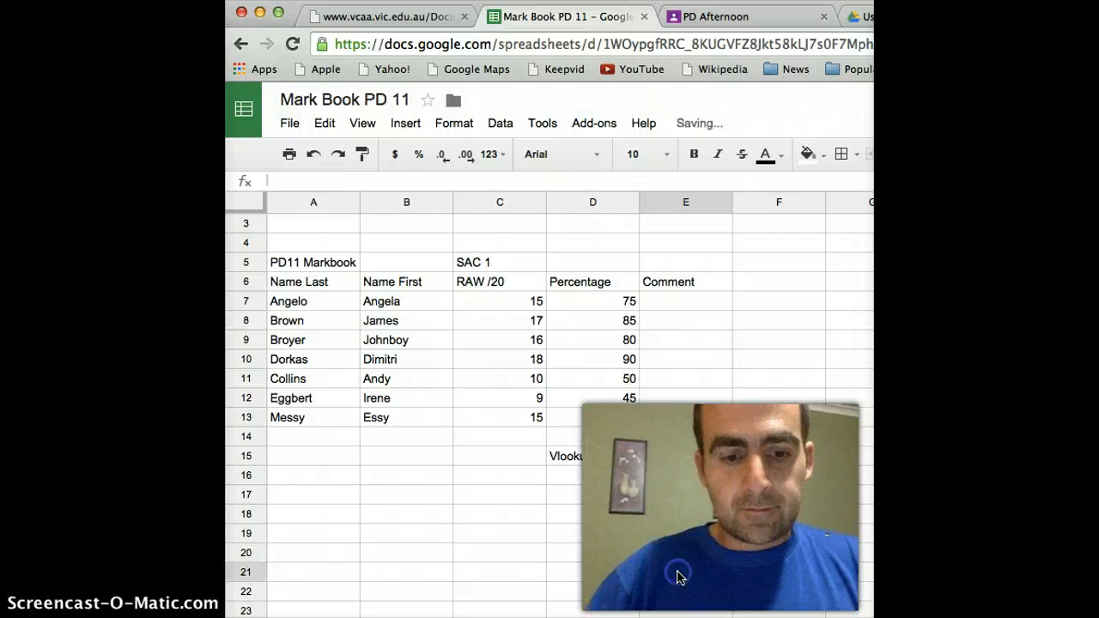
Step: Add the comments Engineering in cell E21 and Medicine in cell E22
type("Engineering")
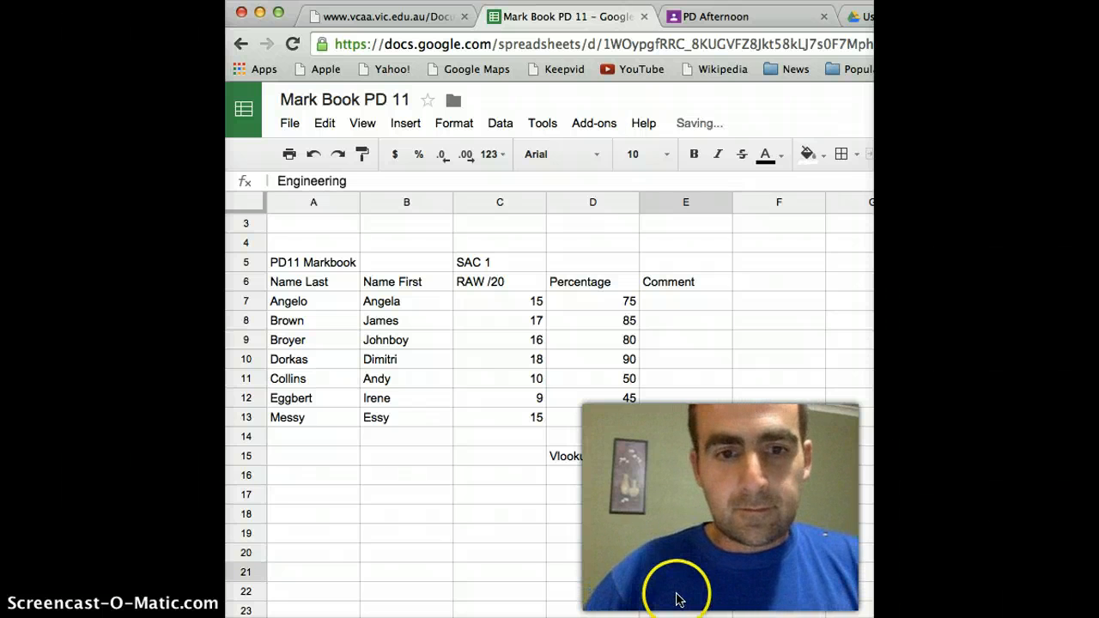
key("Return")
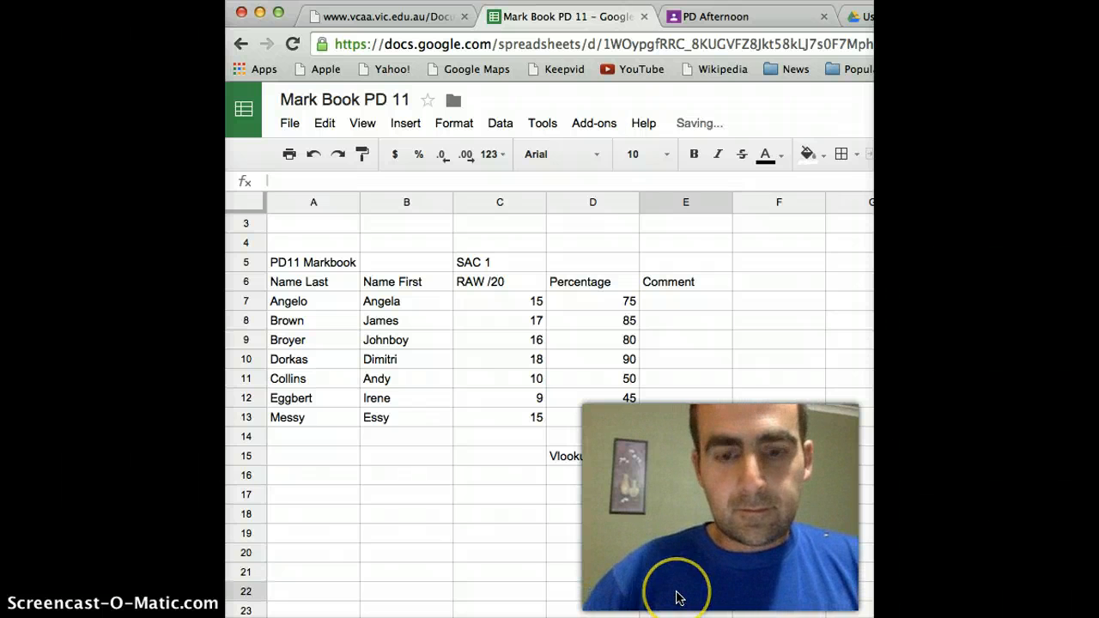
type("Medici")
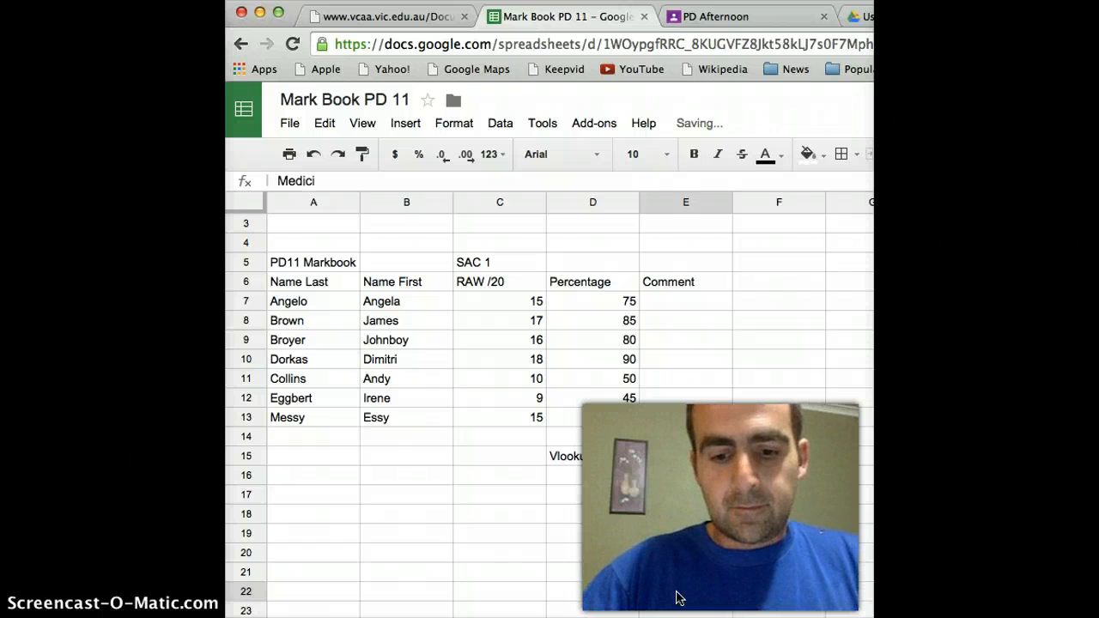
type("cine")
left_click(743, 605)
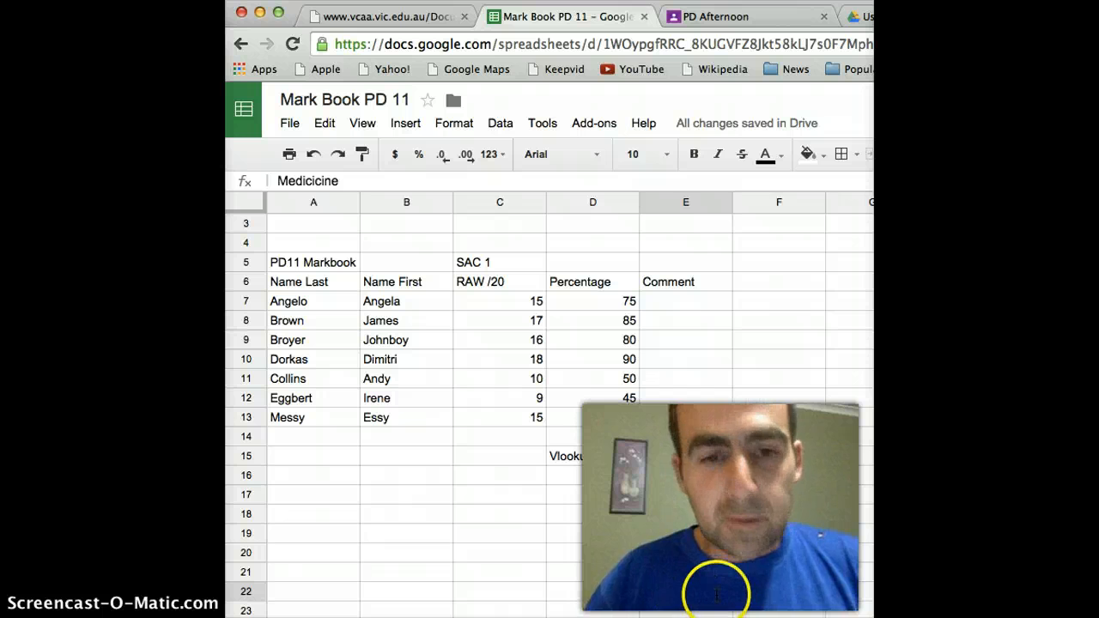
key("BackSpace")
key("BackSpace")
key("BackSpace")
key("BackSpace")
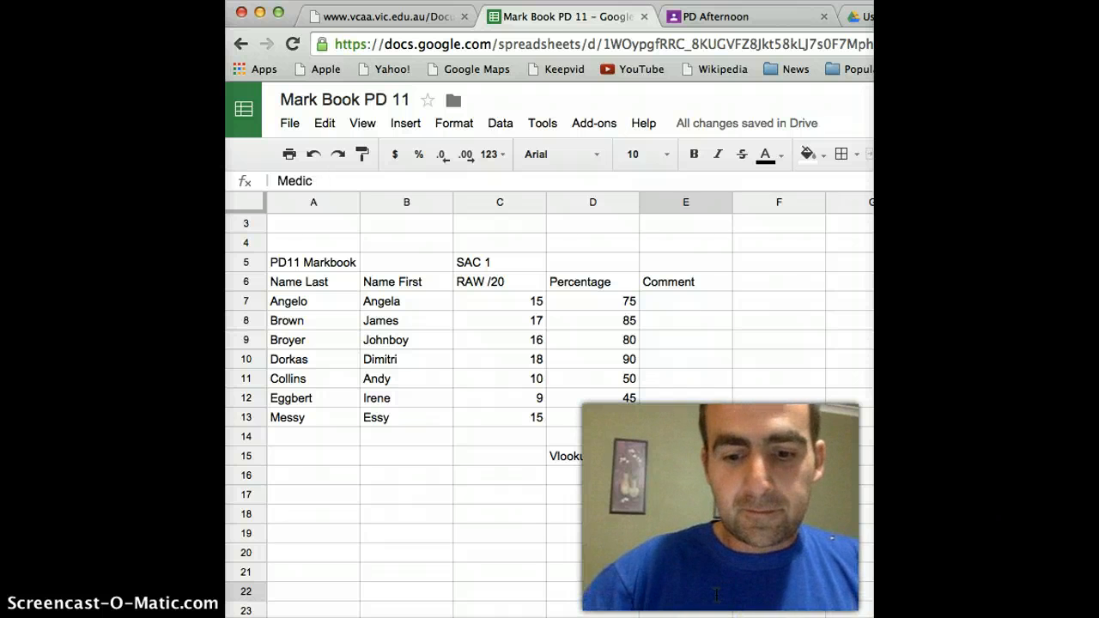
type("ine")
left_click(831, 587)
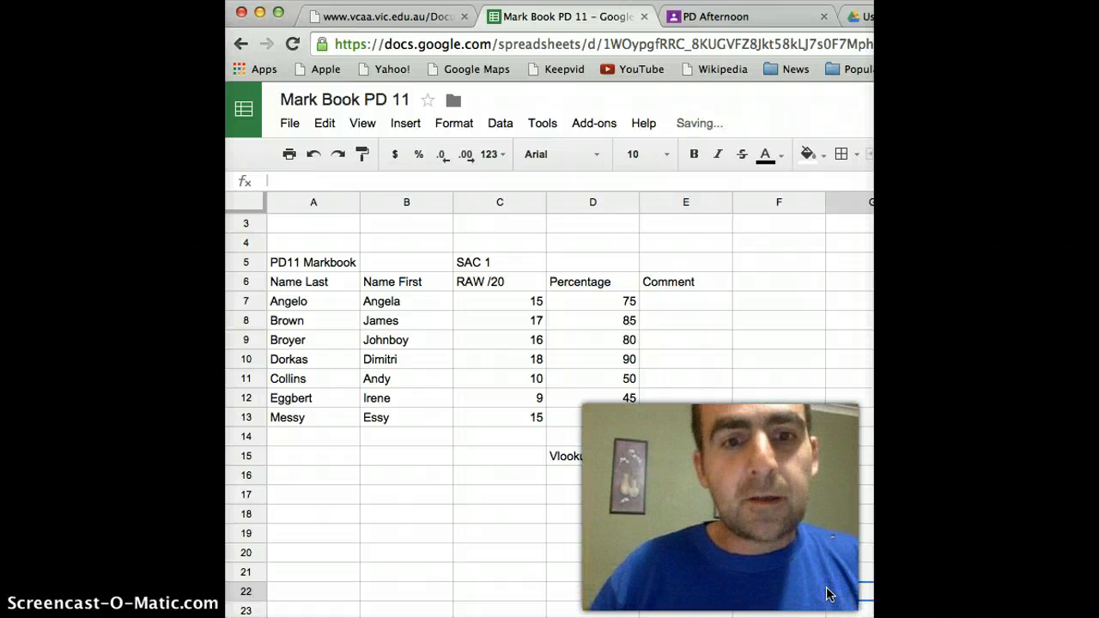
Step: Start a VLOOKUP formula in cell E7 with D7 as the search key and D16:E22 as the lookup range
left_click(674, 305)
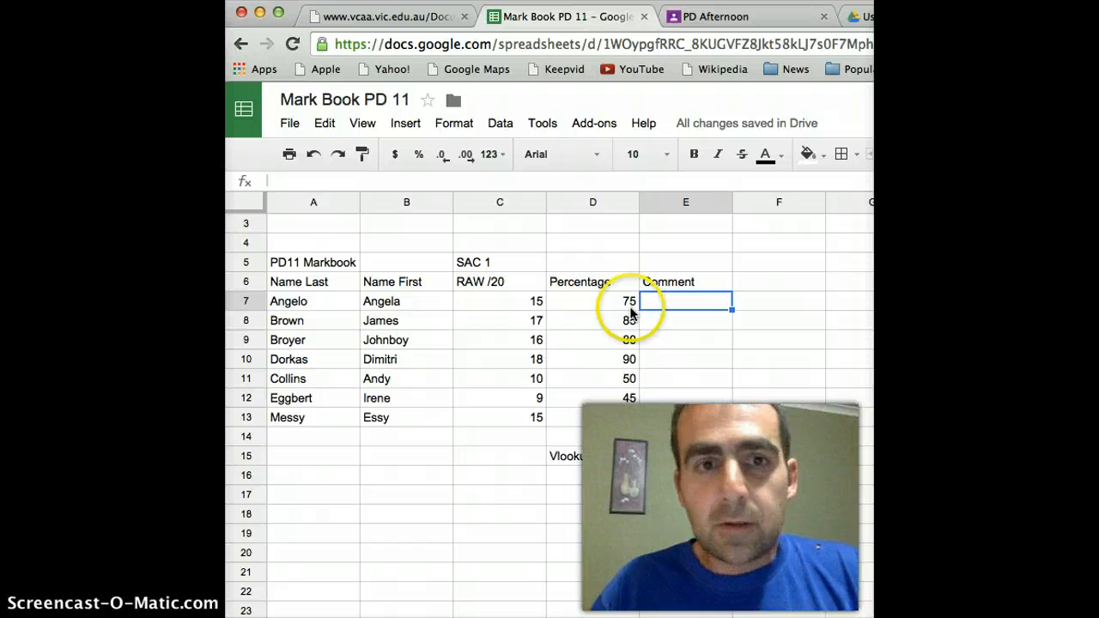
left_click(607, 303)
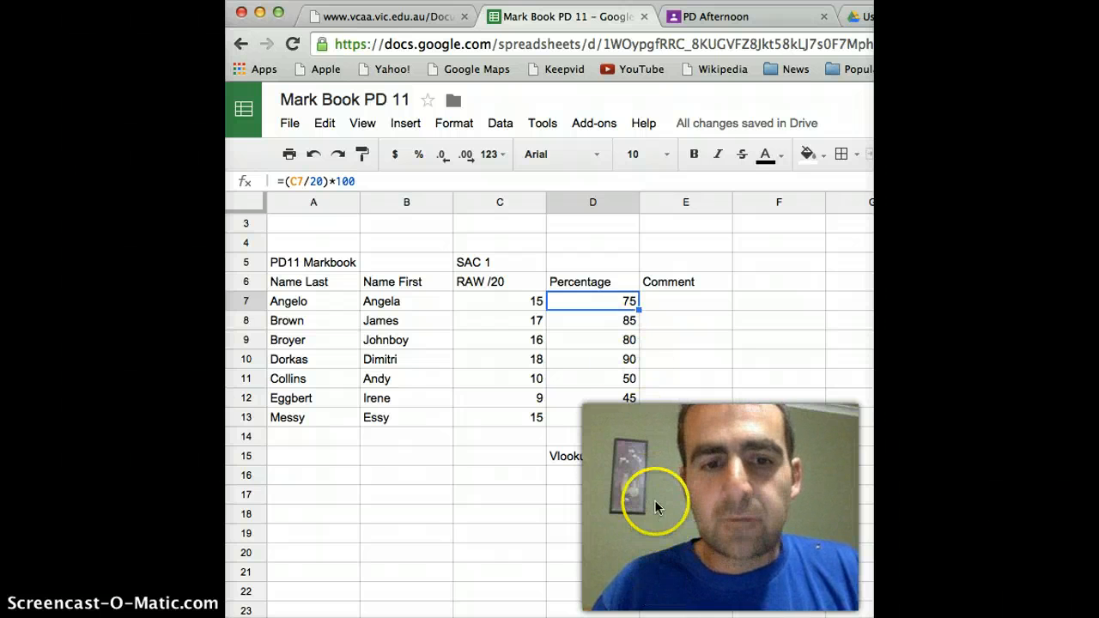
left_click(673, 297)
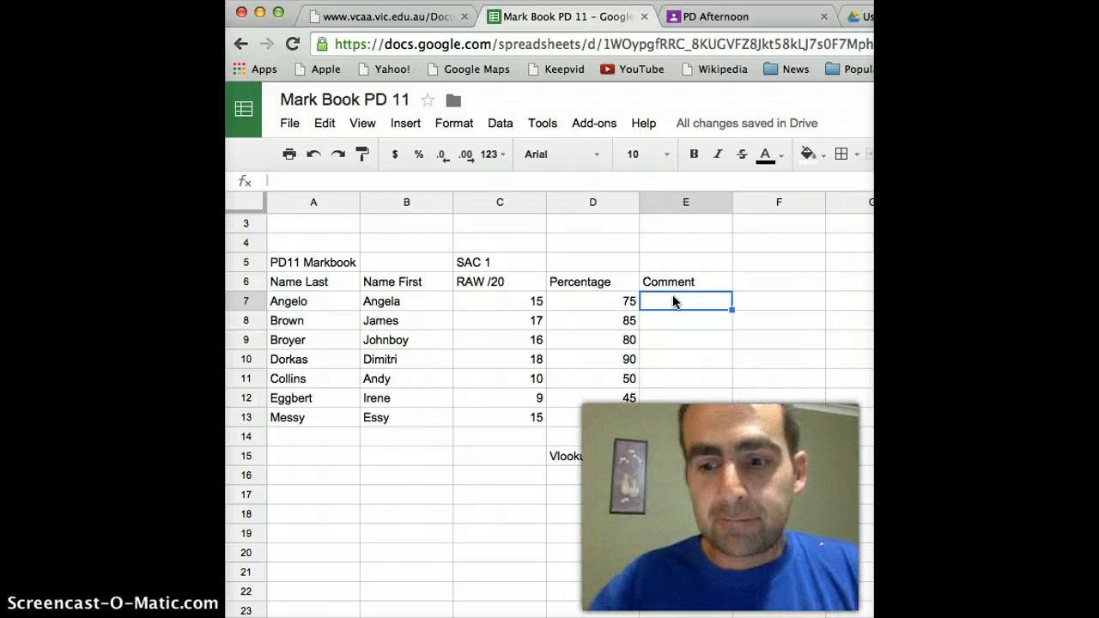
type("=")
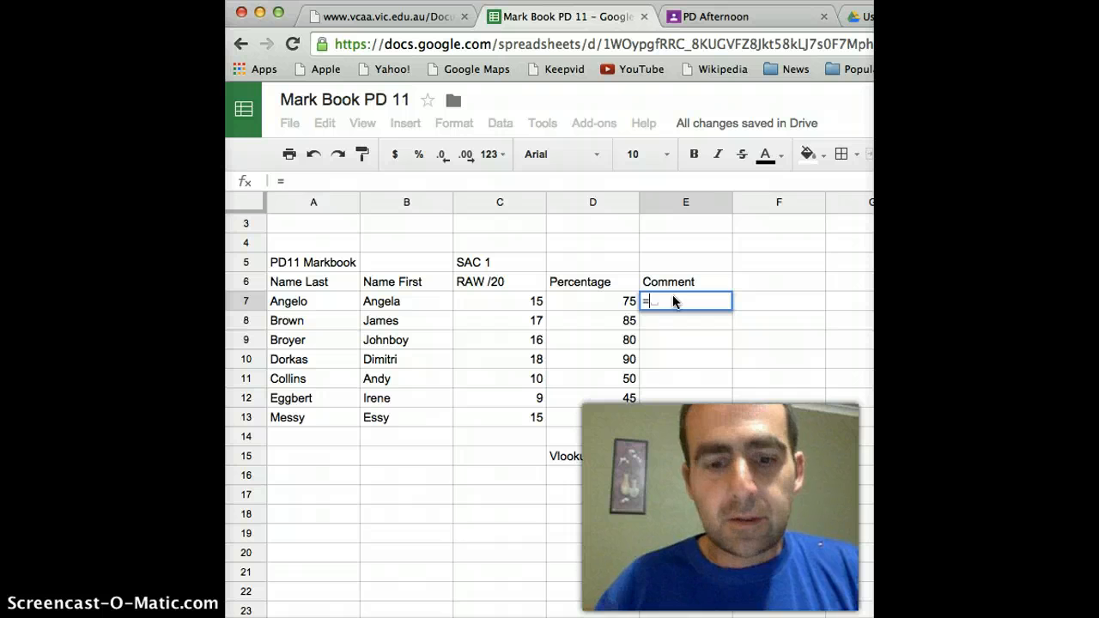
type("v")
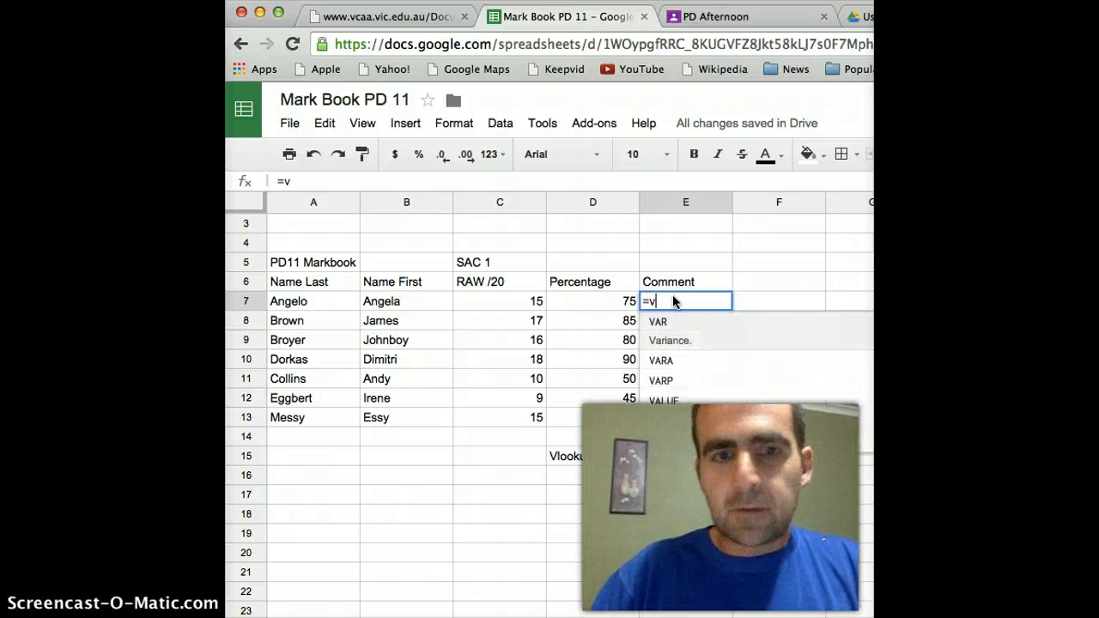
type("lo")
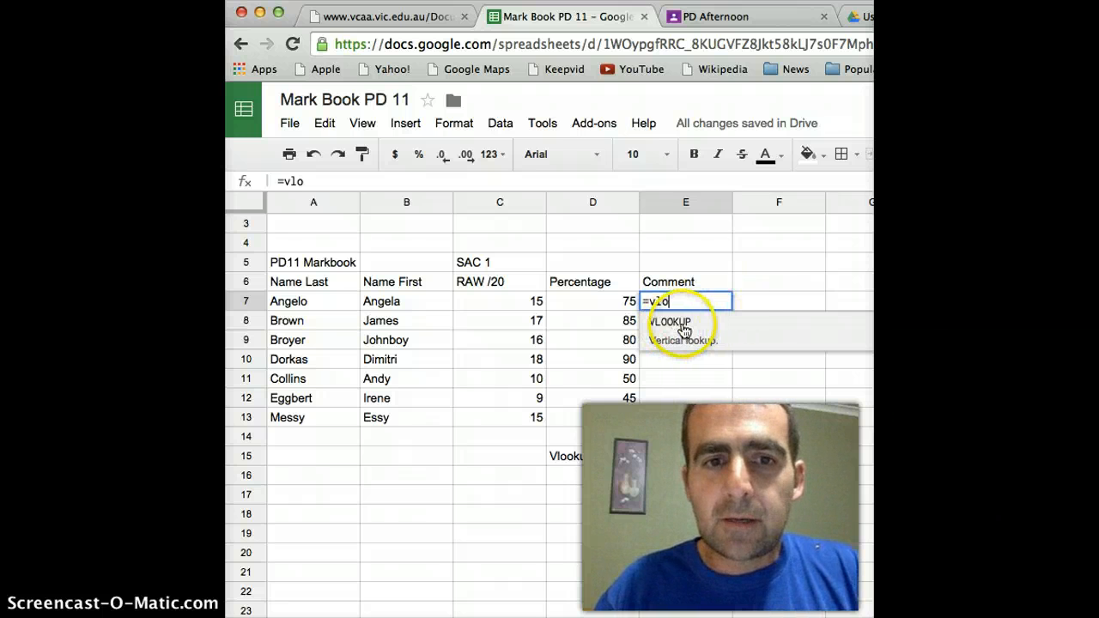
left_click(684, 331)
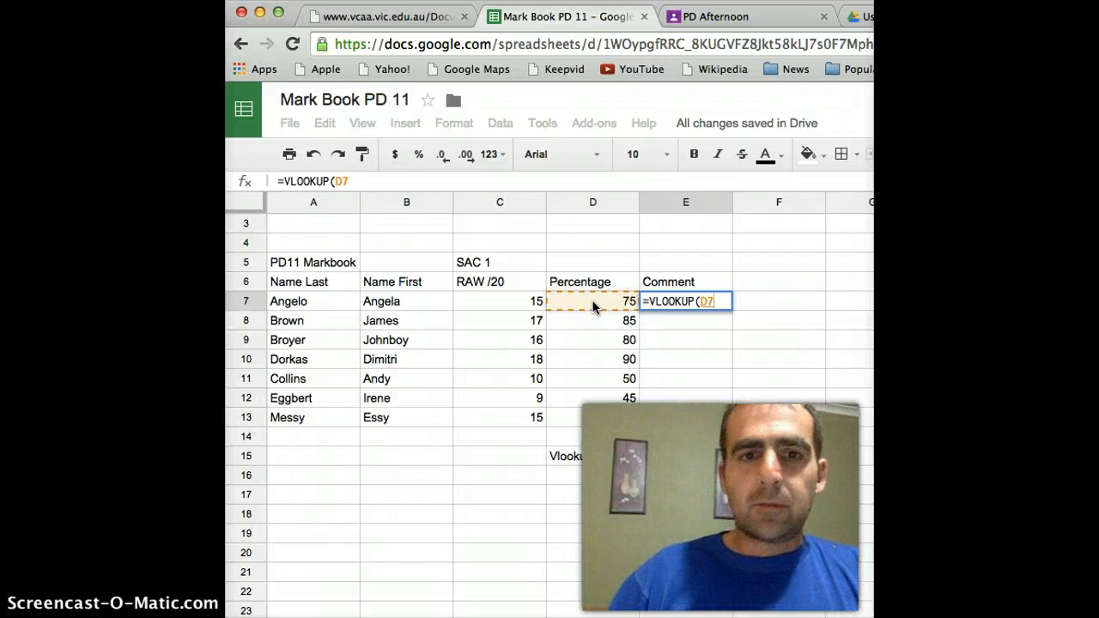
type(",")
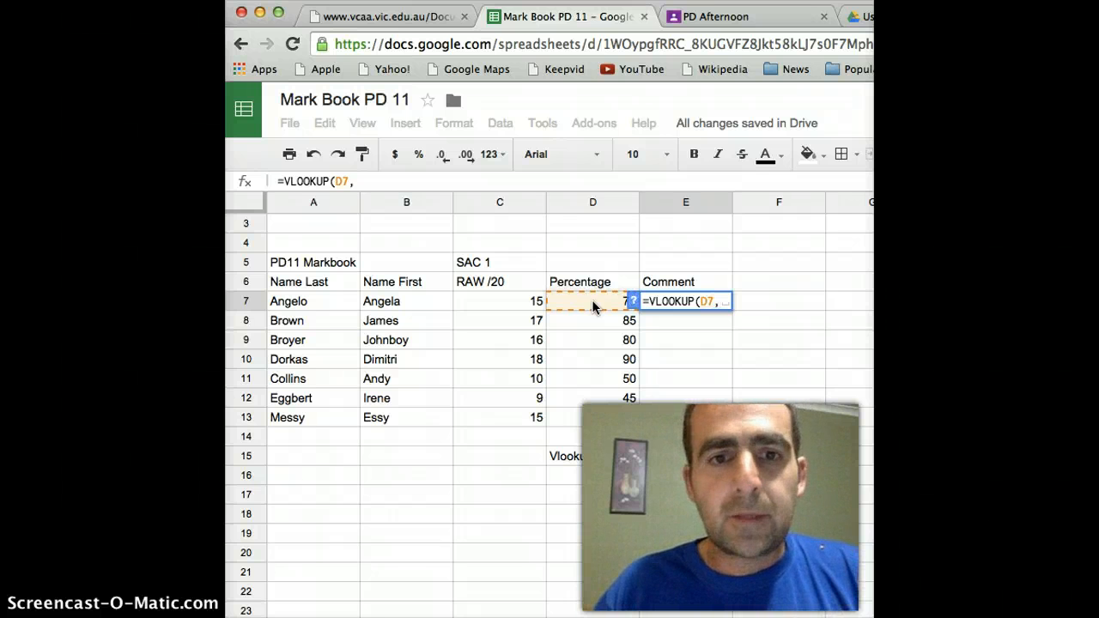
left_click_drag(612, 481, 677, 595)
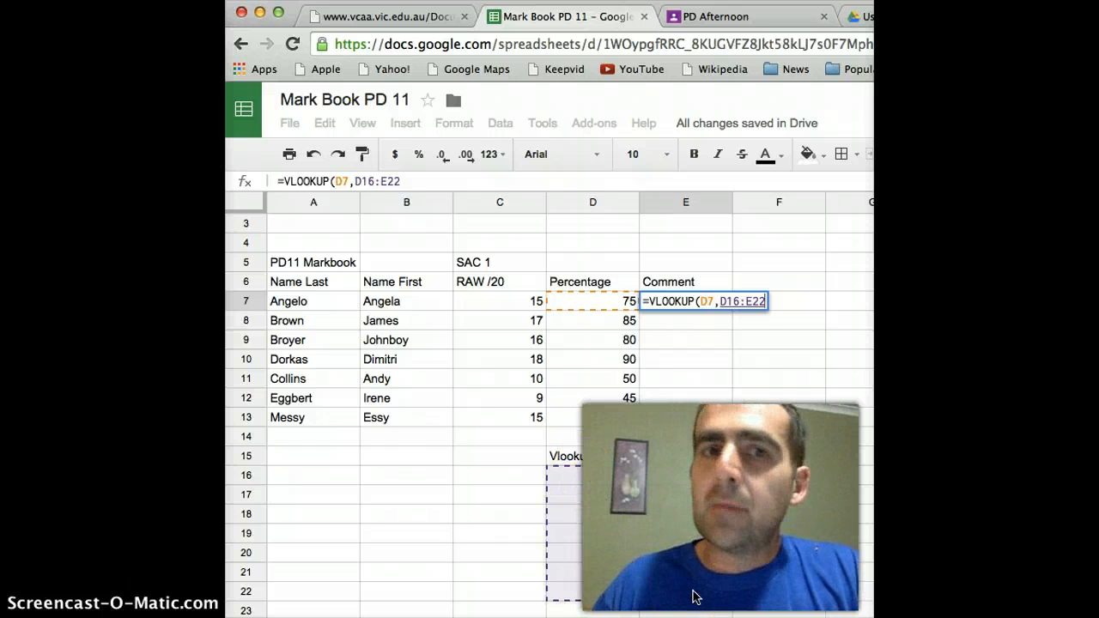
type(",")
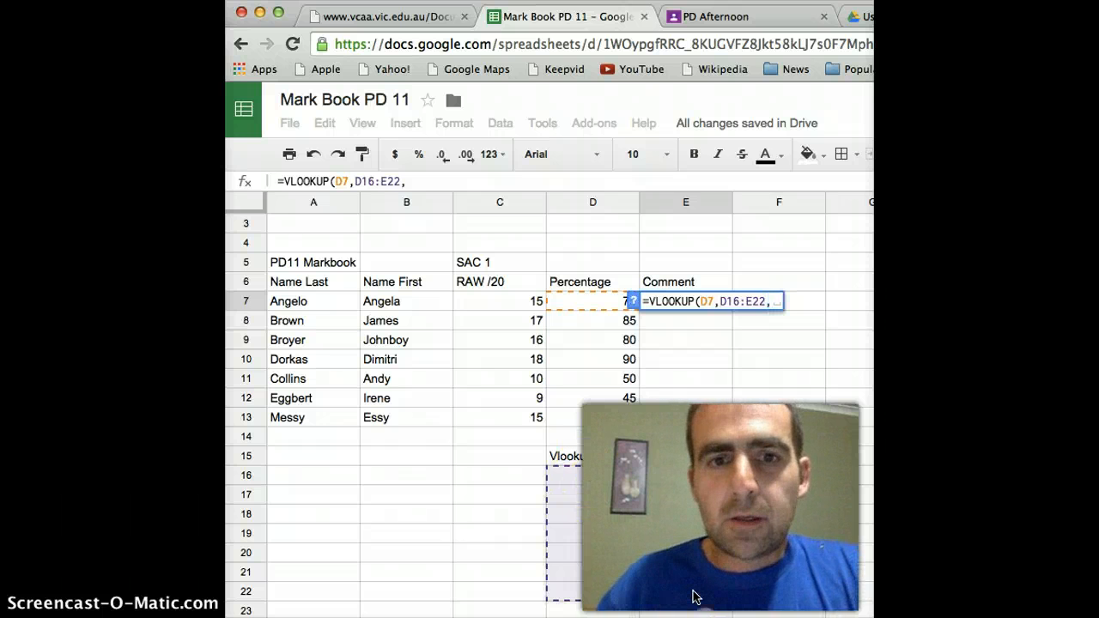
Step: Make the formula's lookup range absolute as $D$16:$E$22
left_click(720, 302)
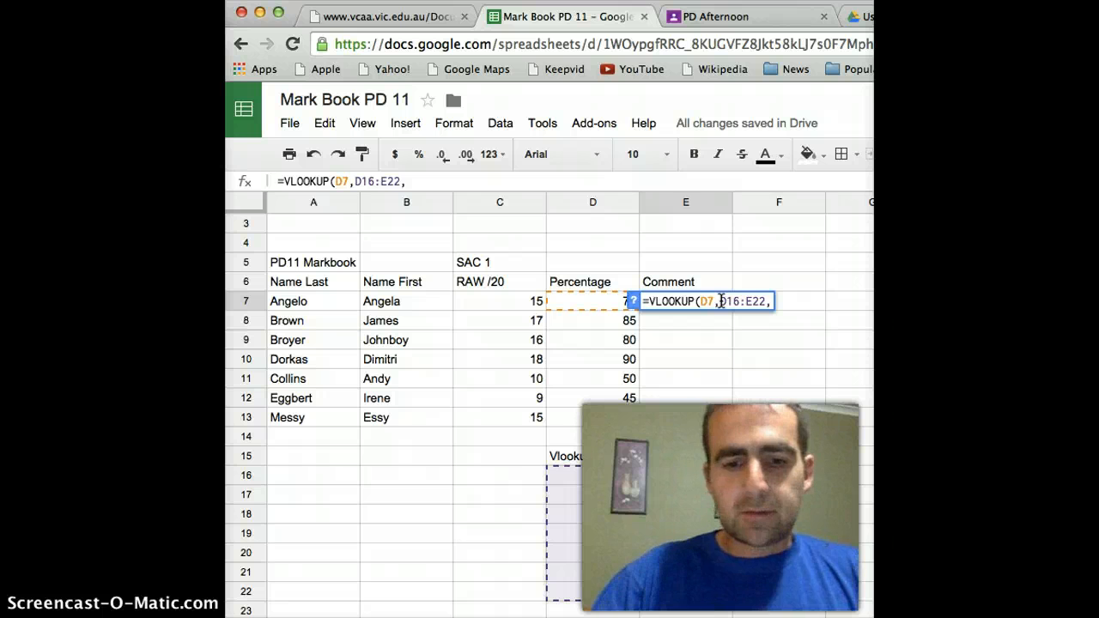
type("$")
left_click(727, 299)
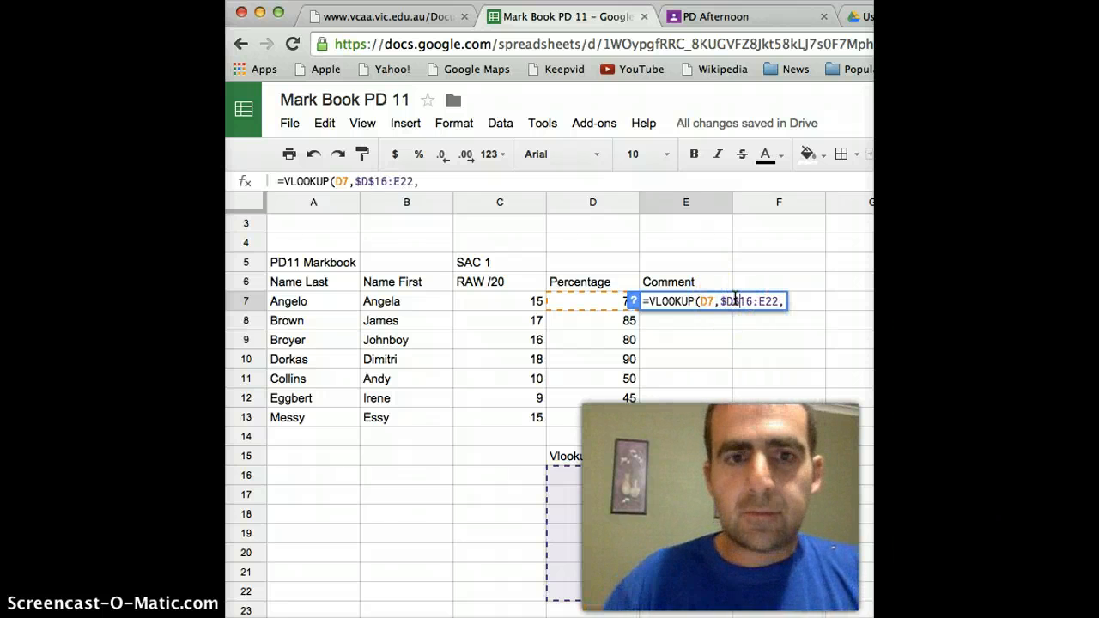
left_click(739, 301)
type("$D")
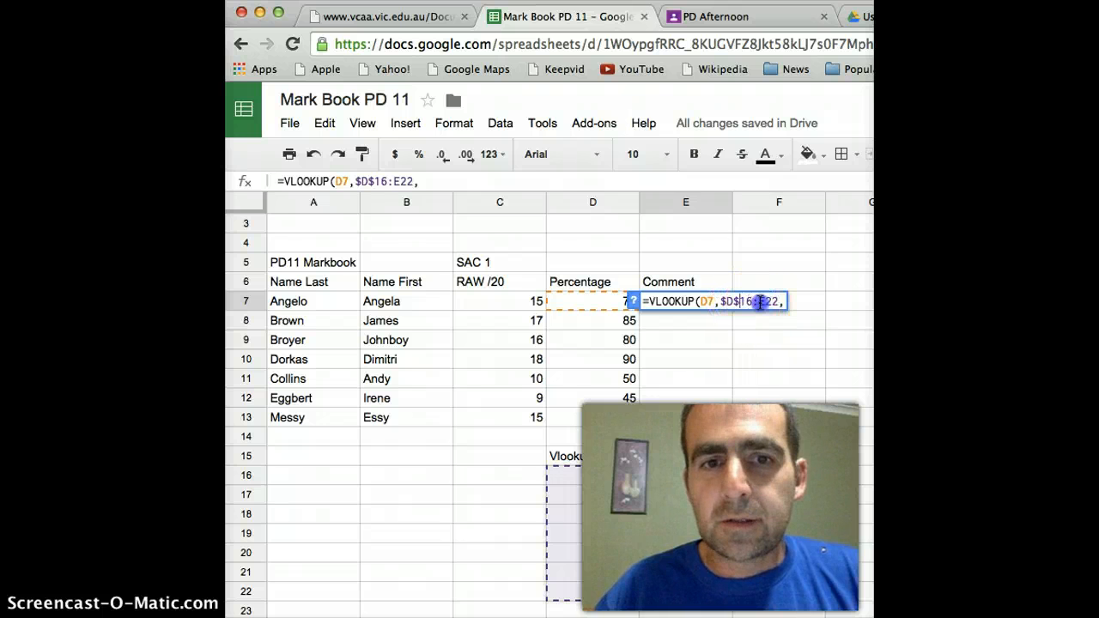
type("$")
left_click(775, 301)
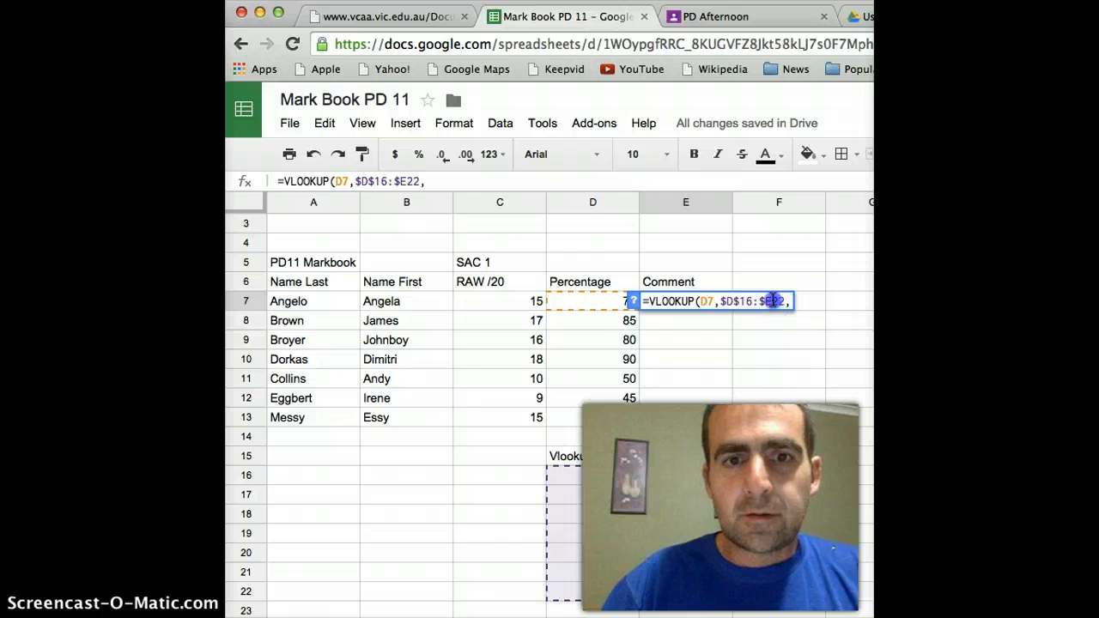
type("$")
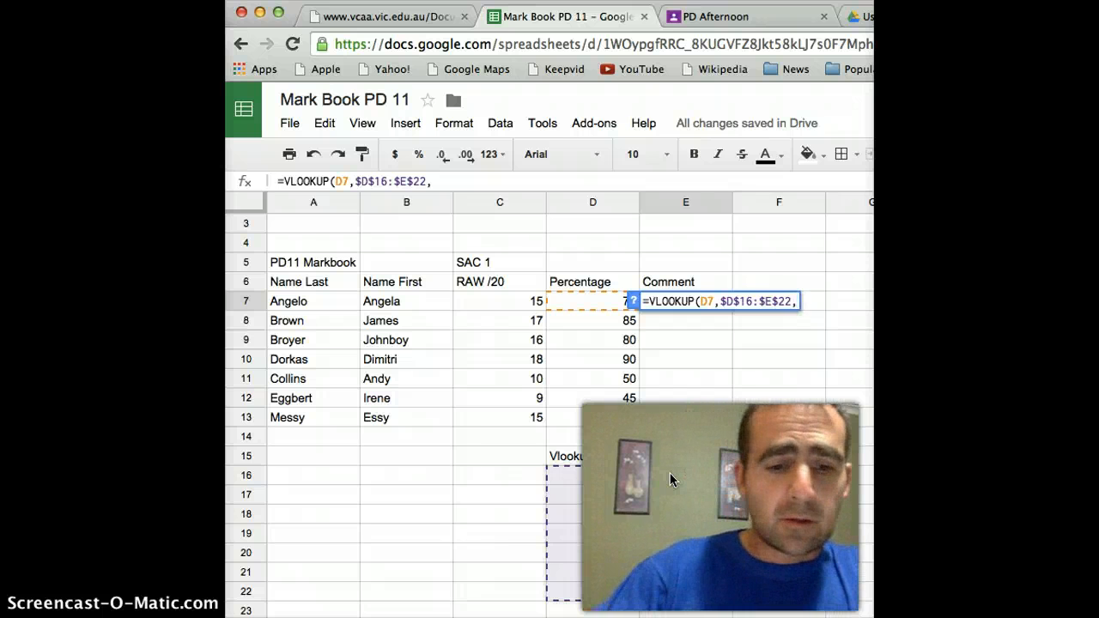
Step: Complete the VLOOKUP formula in E7 with column index 2 and a closing bracket, and enter it
type("2")
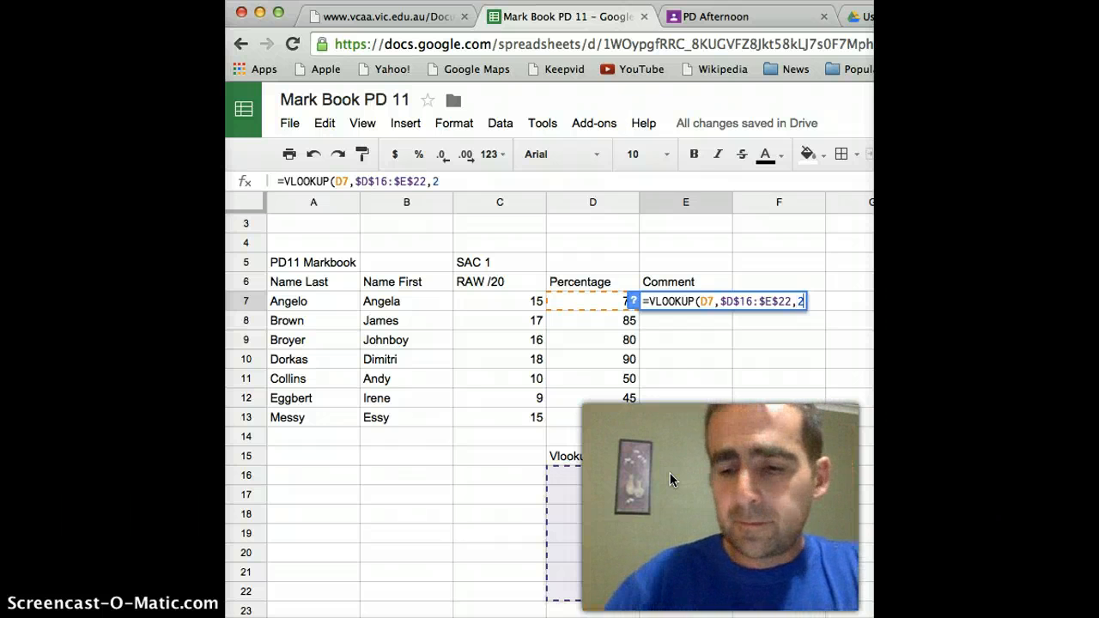
type(")")
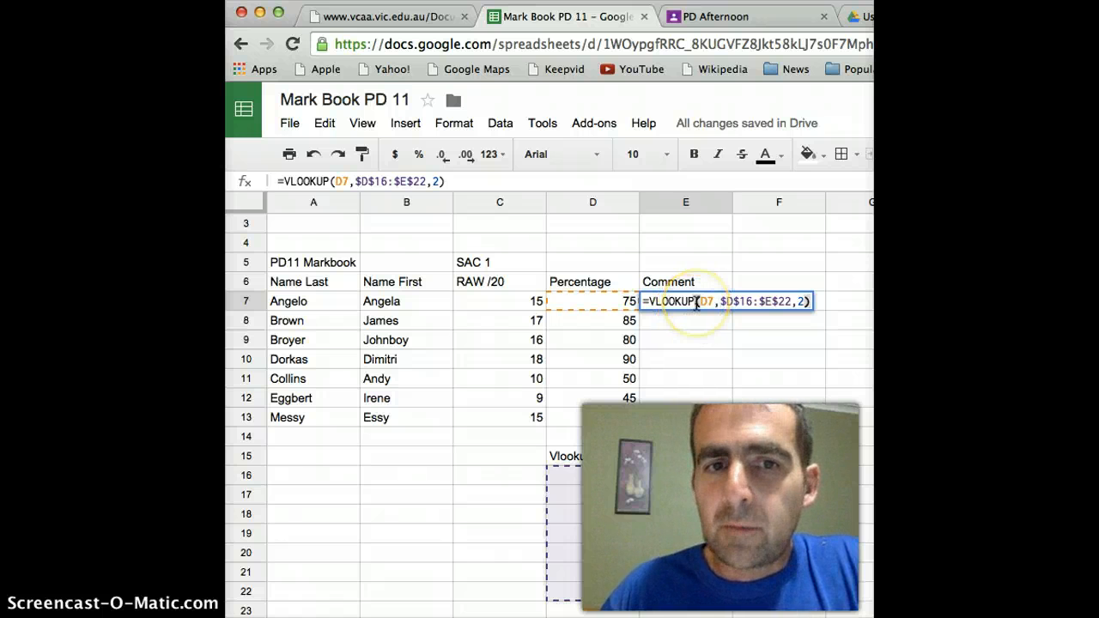
left_click(602, 302)
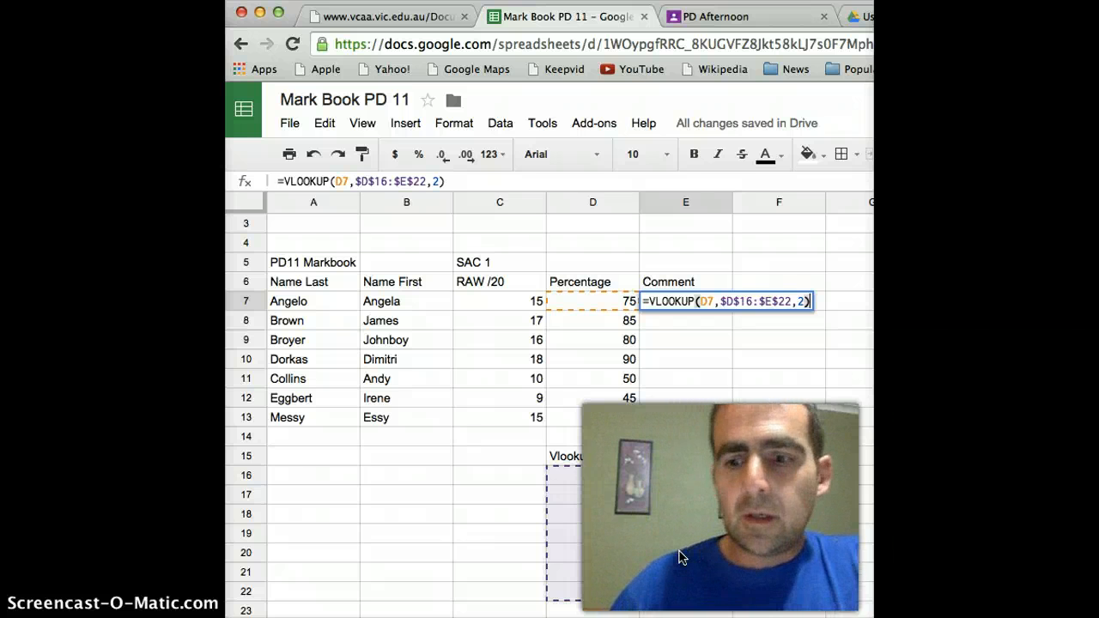
key("Return")
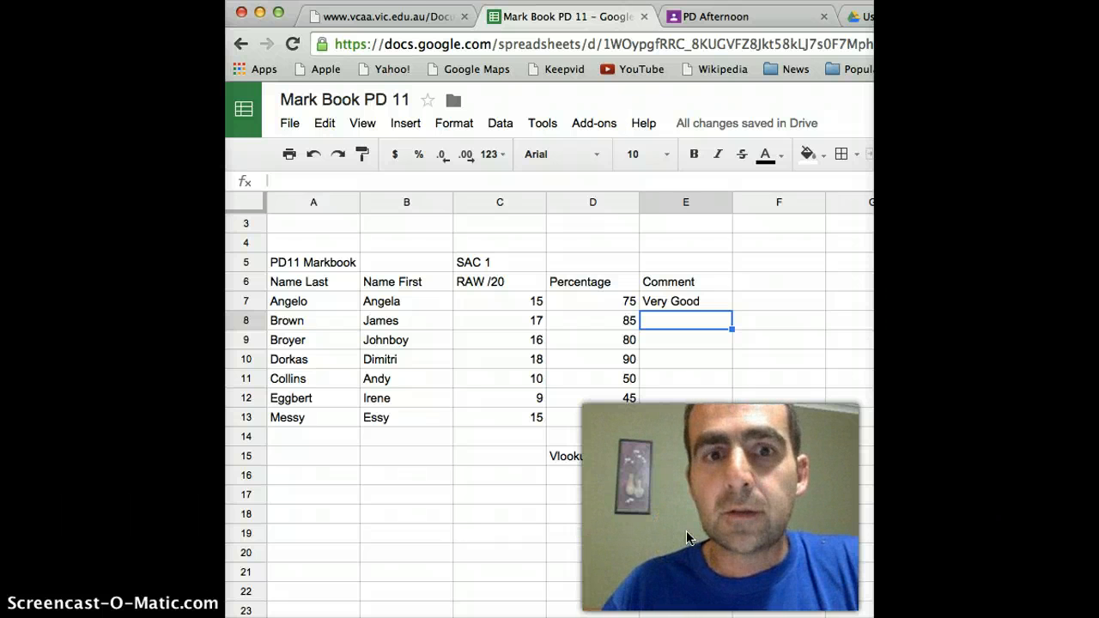
Step: Copy the VLOOKUP formula from E7 down the Comment column to E13
left_click(711, 302)
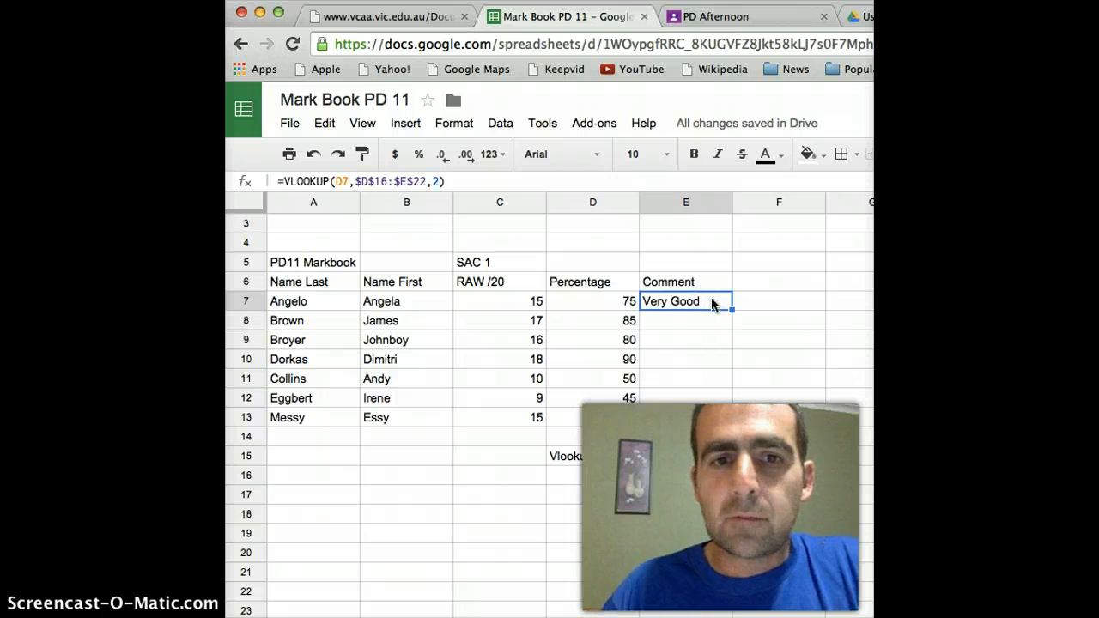
left_click_drag(728, 309, 732, 316)
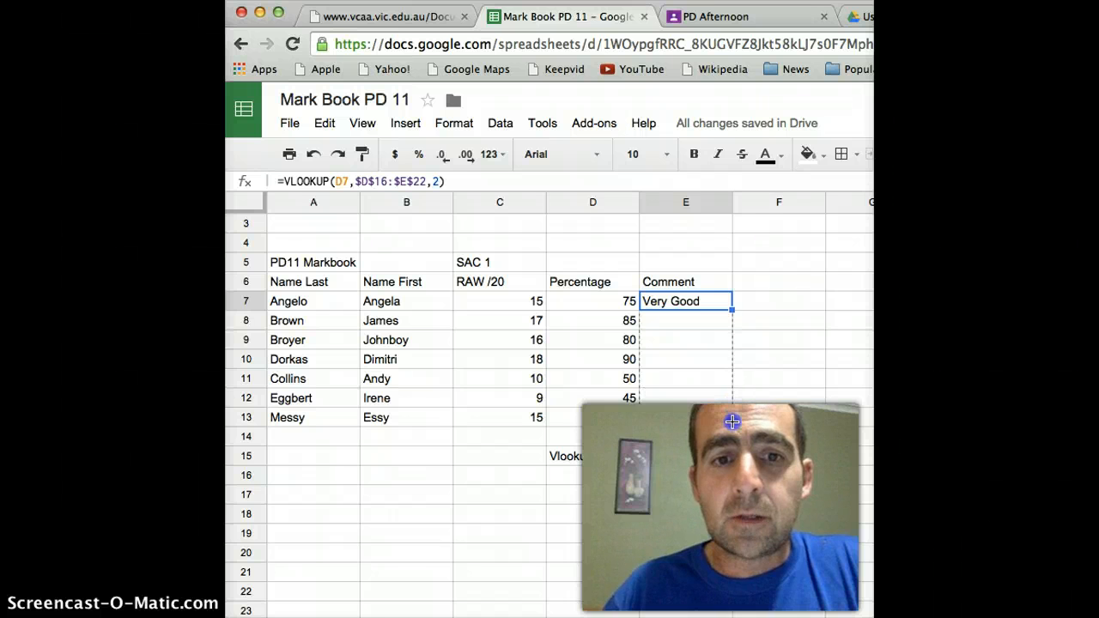
left_click_drag(732, 421, 731, 421)
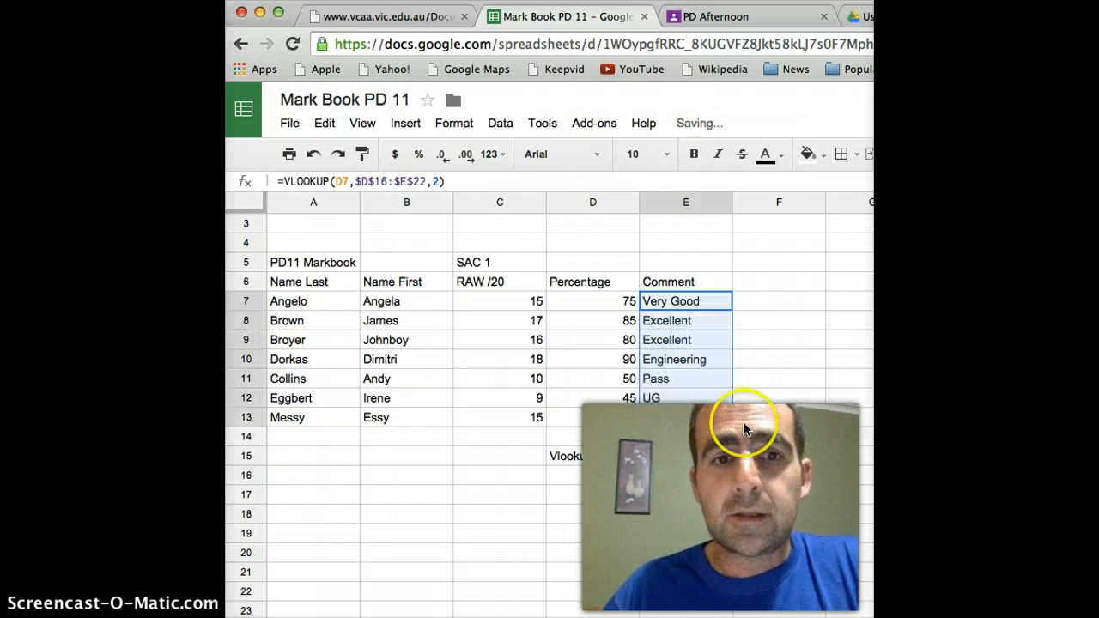
left_click(745, 430)
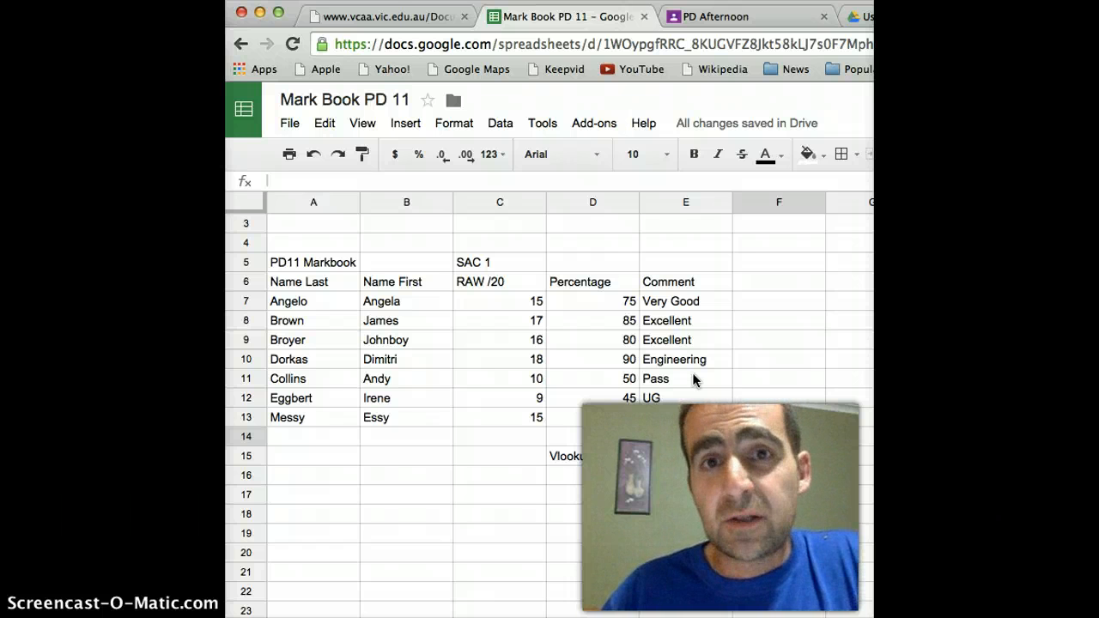
left_click(670, 297)
left_click_drag(670, 301, 667, 425)
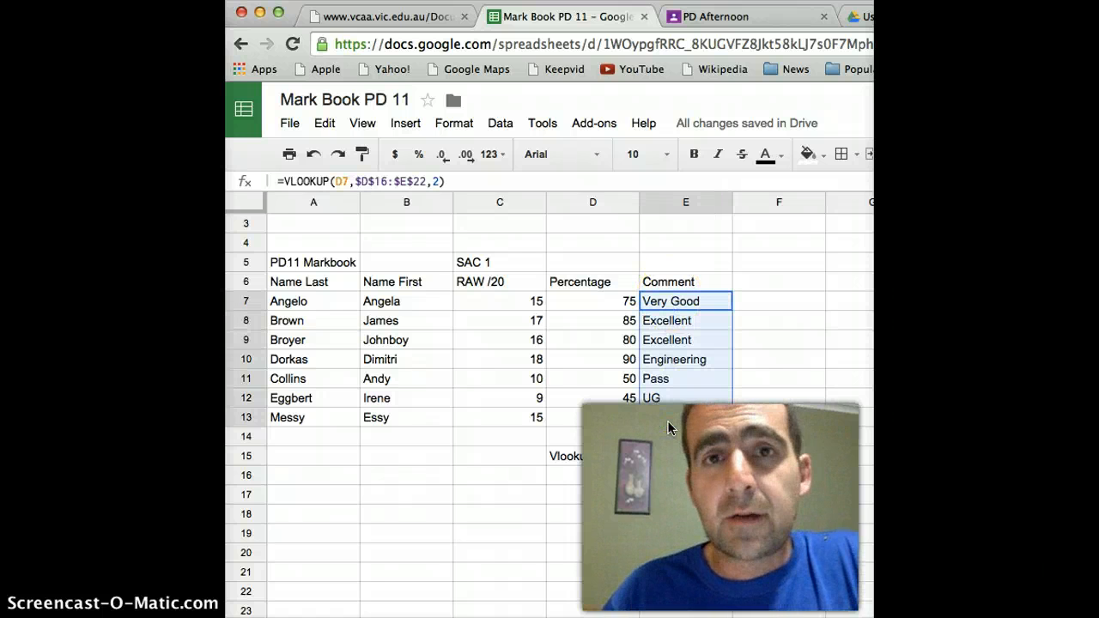
left_click(740, 410)
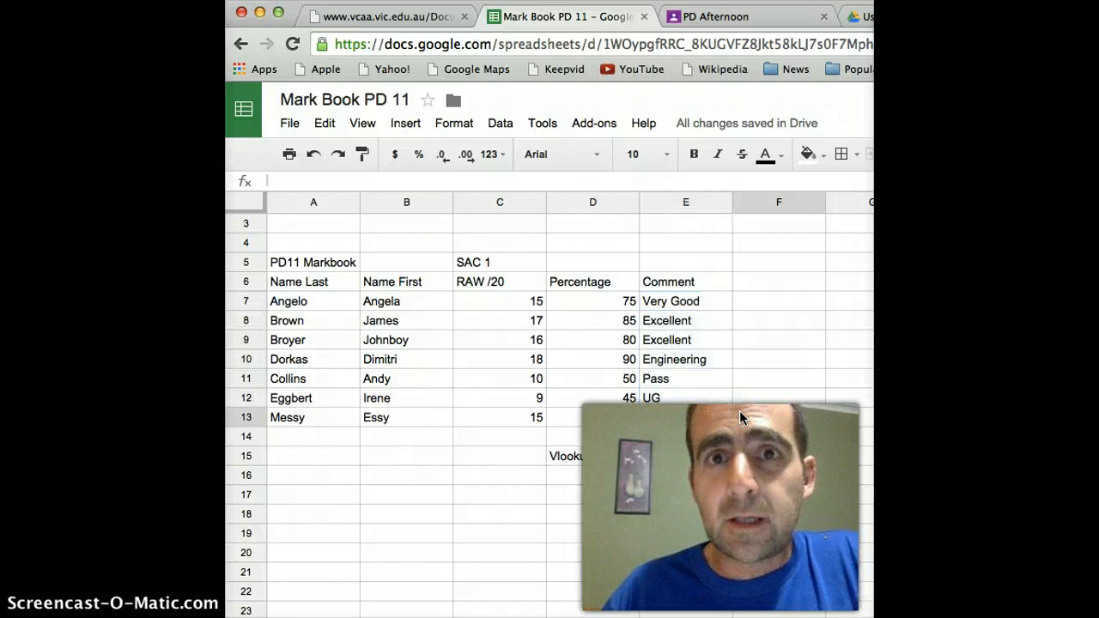